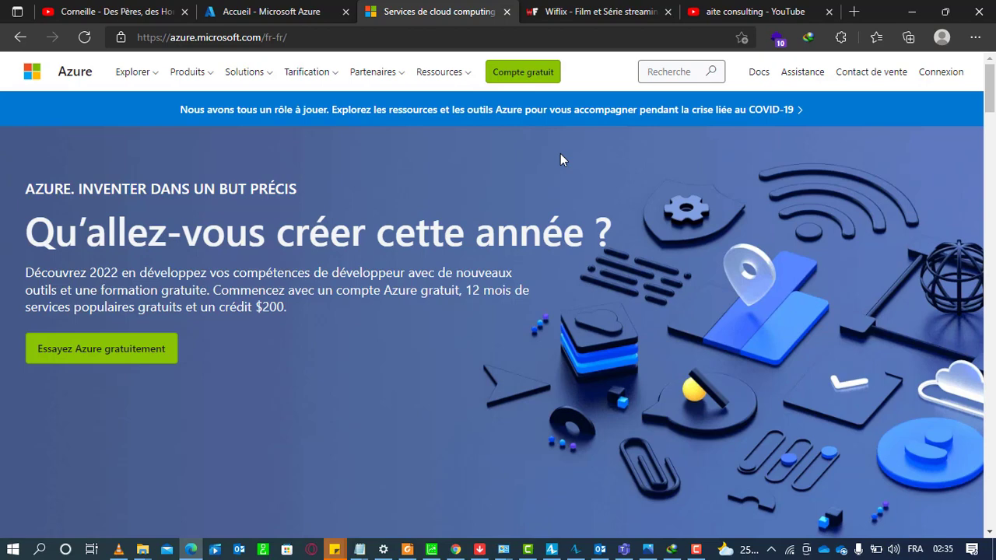
Step: Load aite-consulting.com in a new Edge tab, then return to the Azure portal home tab
left_click(854, 12)
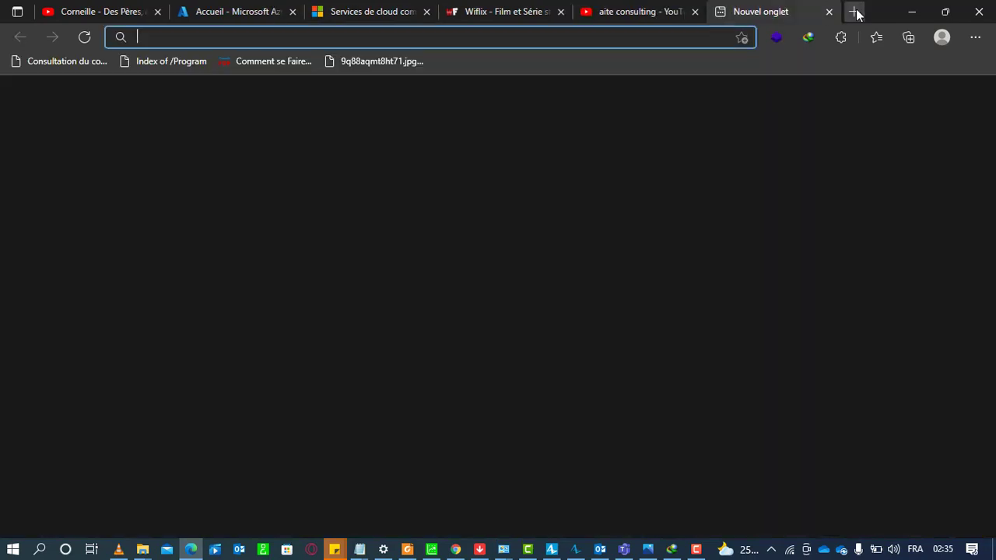
type("ai")
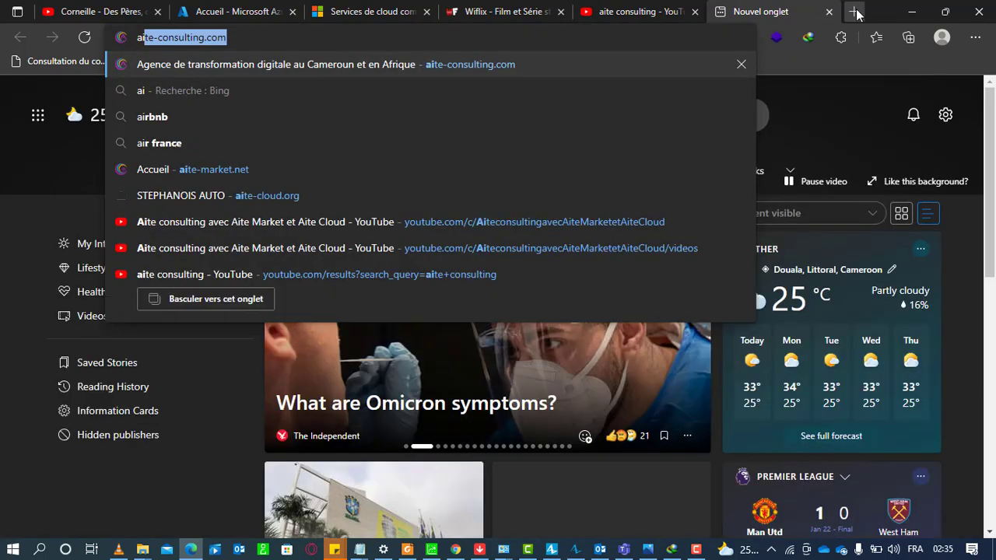
key("Return")
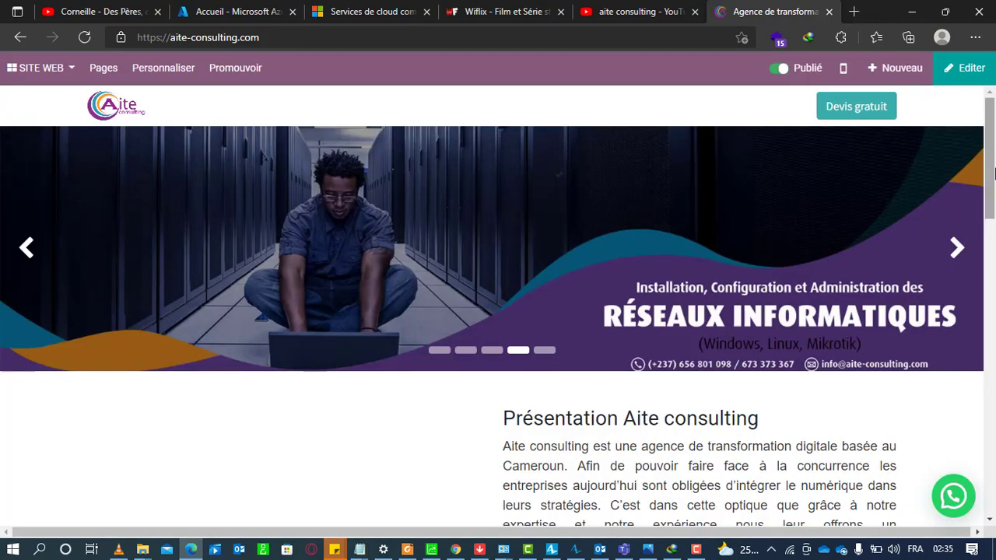
left_click_drag(993, 171, 994, 126)
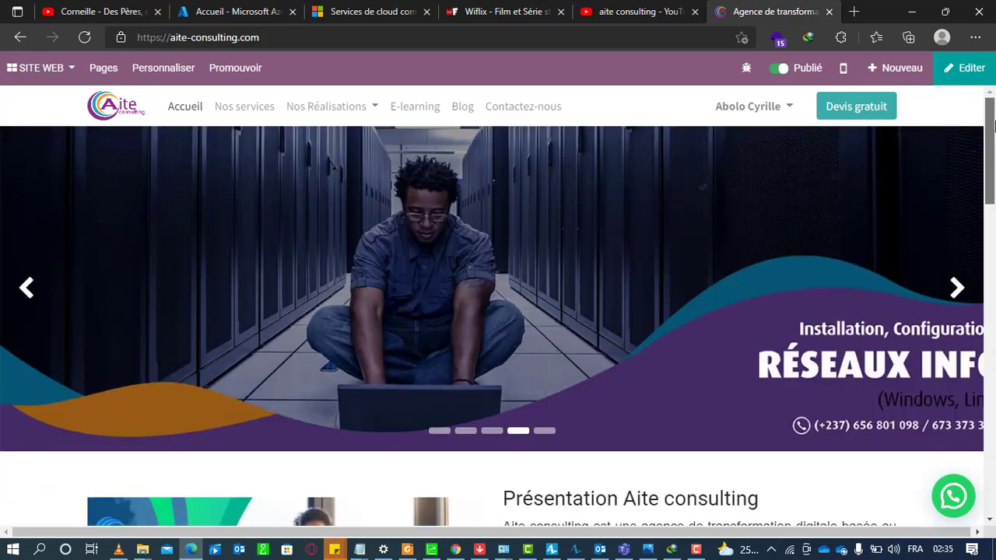
left_click(244, 7)
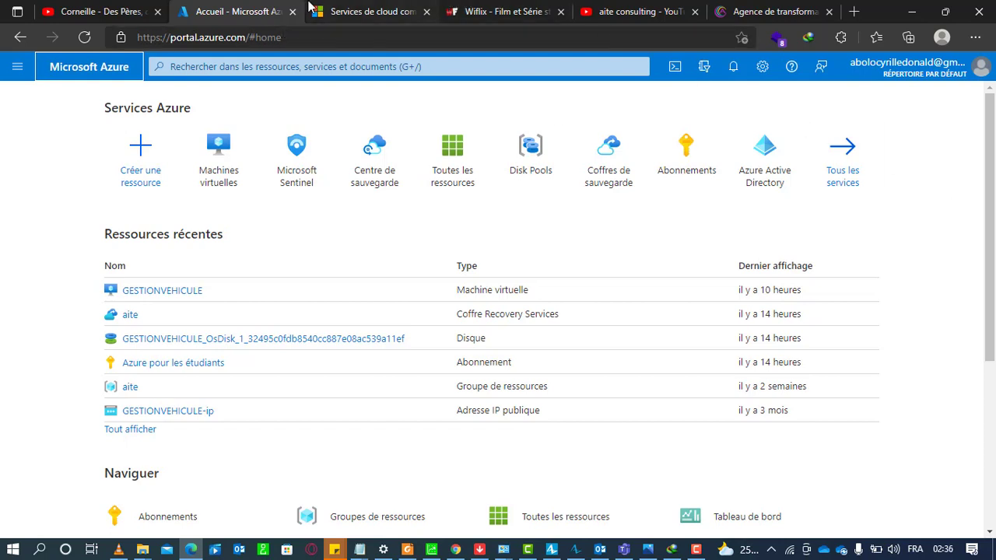
Step: View the azure.microsoft.com cloud services page, adding an extra empty browser tab alongside it
left_click(341, 10)
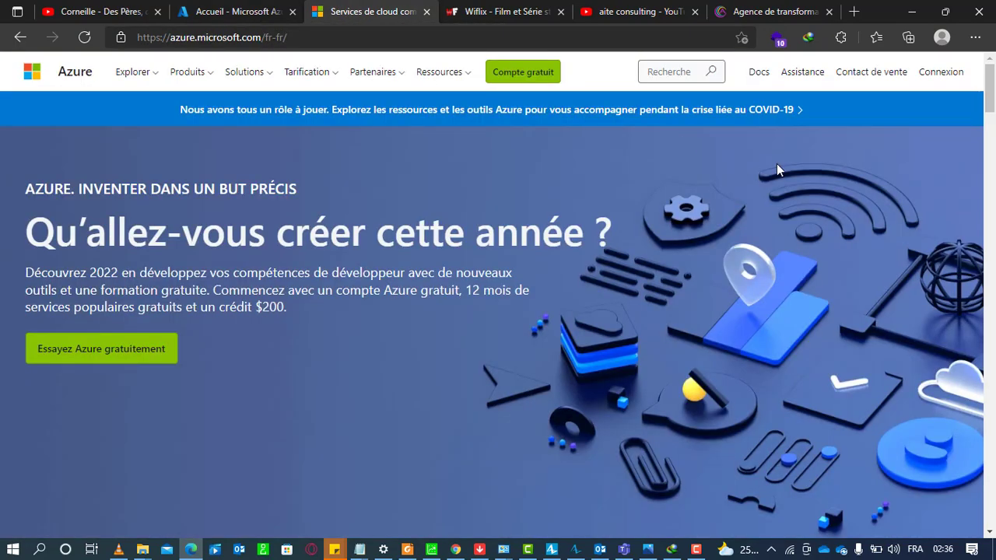
left_click_drag(991, 104, 992, 166)
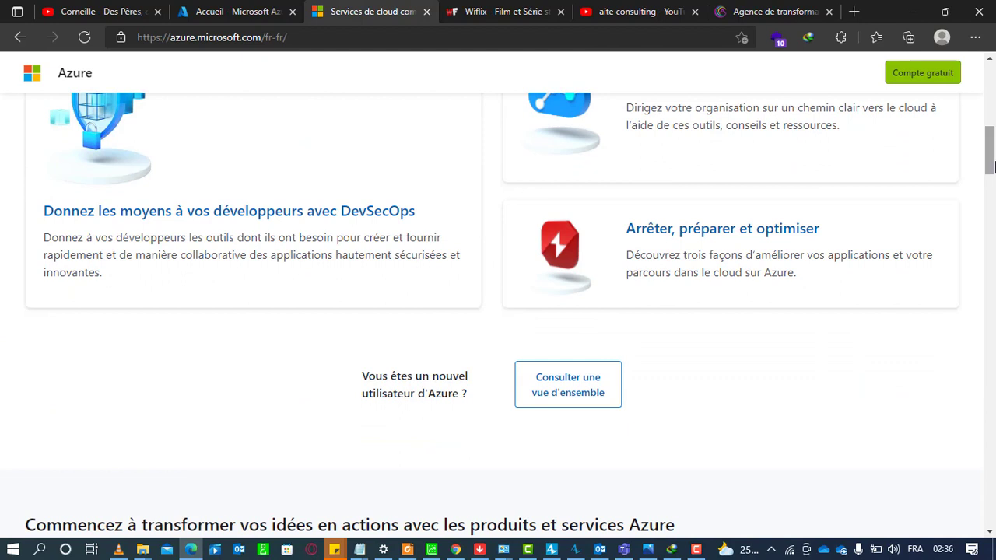
left_click(853, 11)
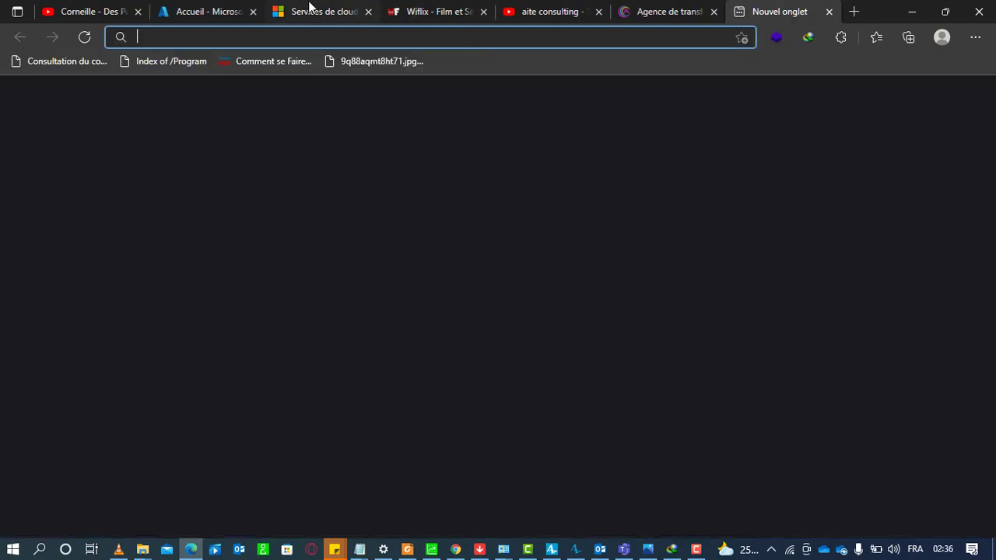
left_click(312, 9)
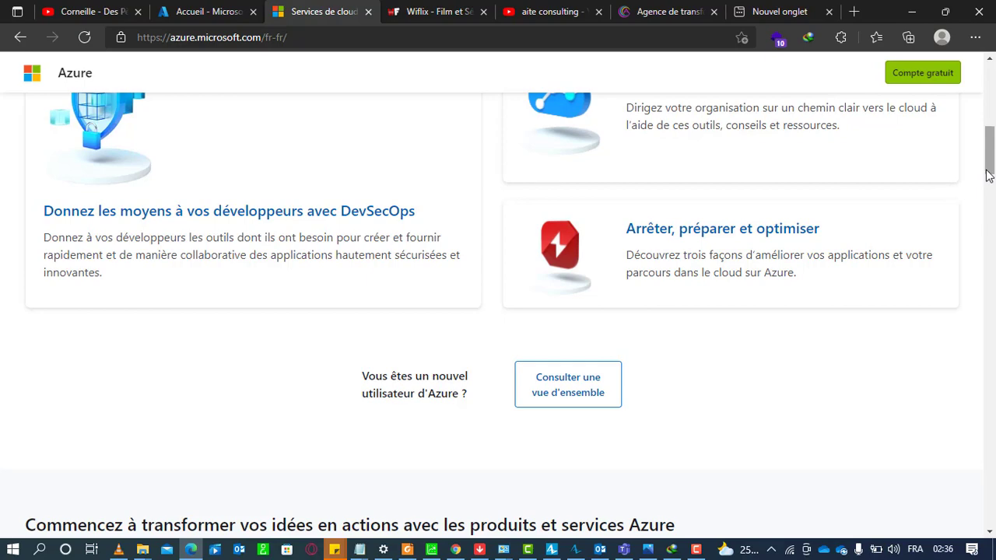
left_click_drag(988, 175, 979, 79)
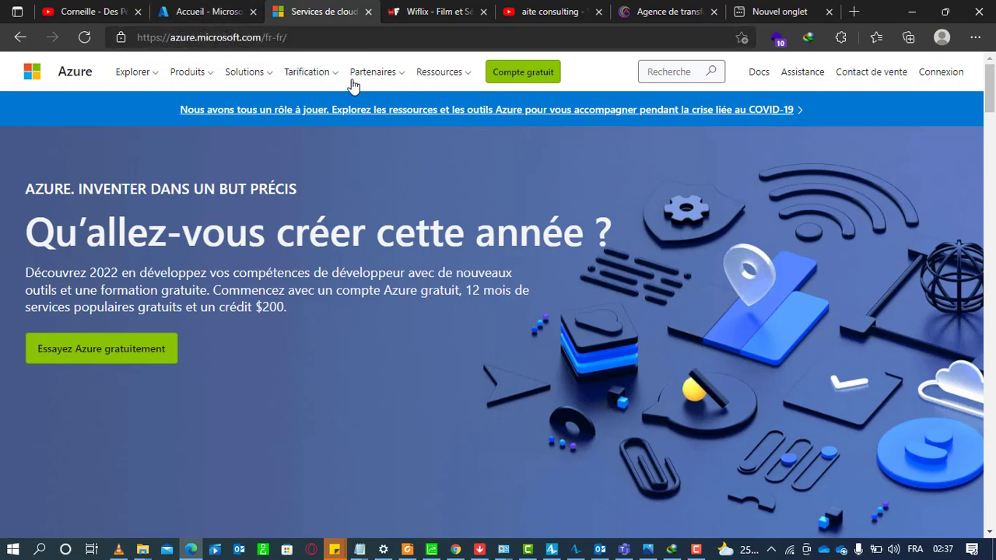
Step: Toggle between the Azure cloud services site and the portal home tab, ending on portal home
left_click(195, 11)
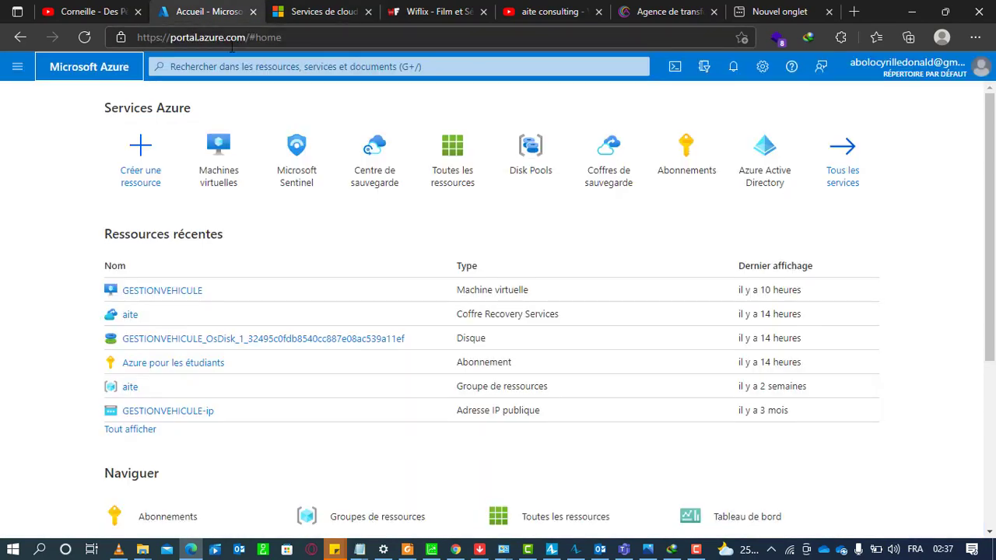
left_click_drag(991, 239, 974, 184)
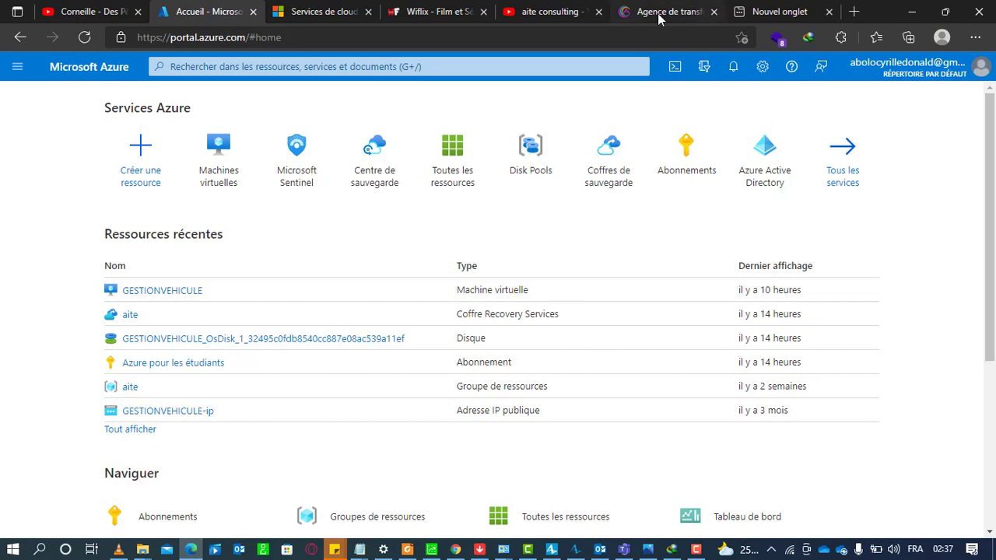
left_click(329, 9)
scroll(992, 99, "down", 2)
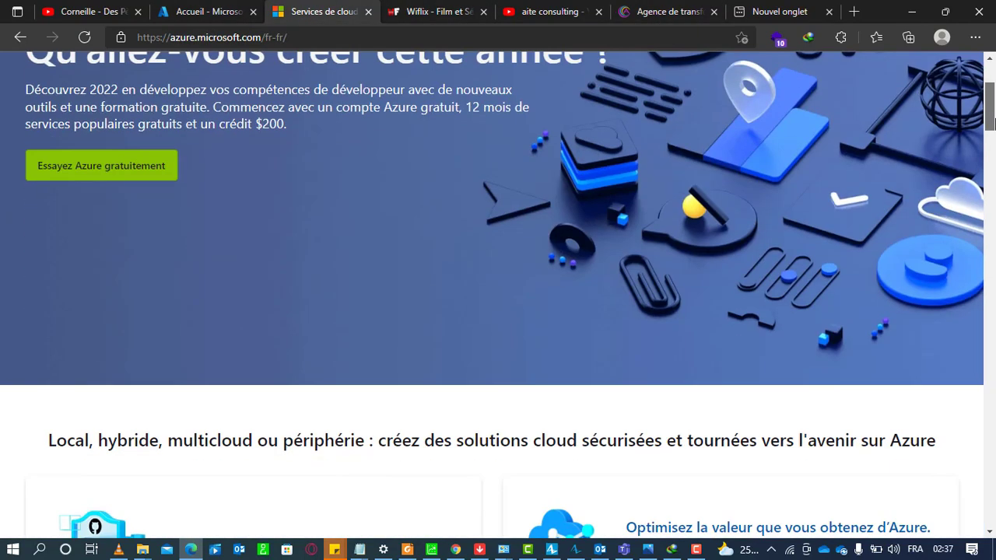
scroll(991, 98, "up", 3)
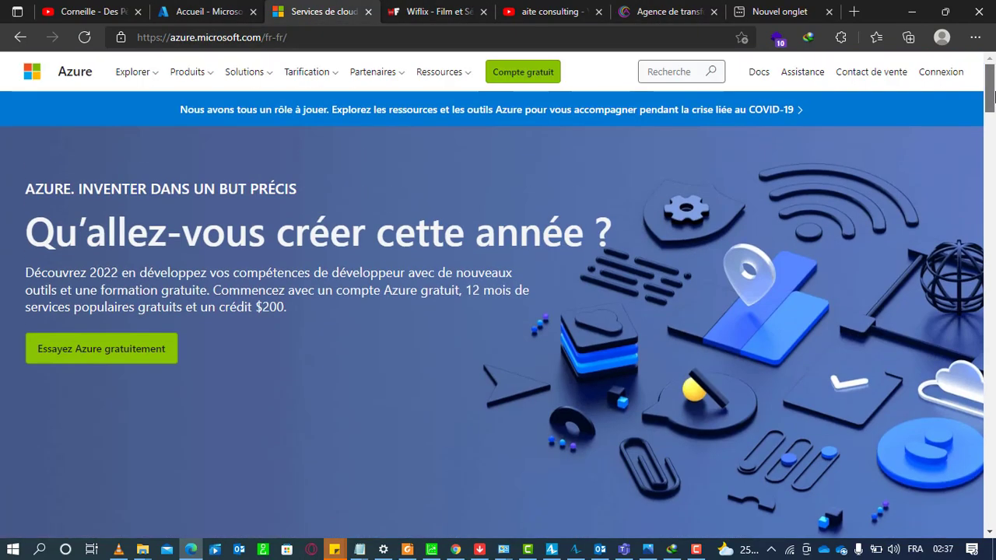
left_click_drag(991, 94, 990, 354)
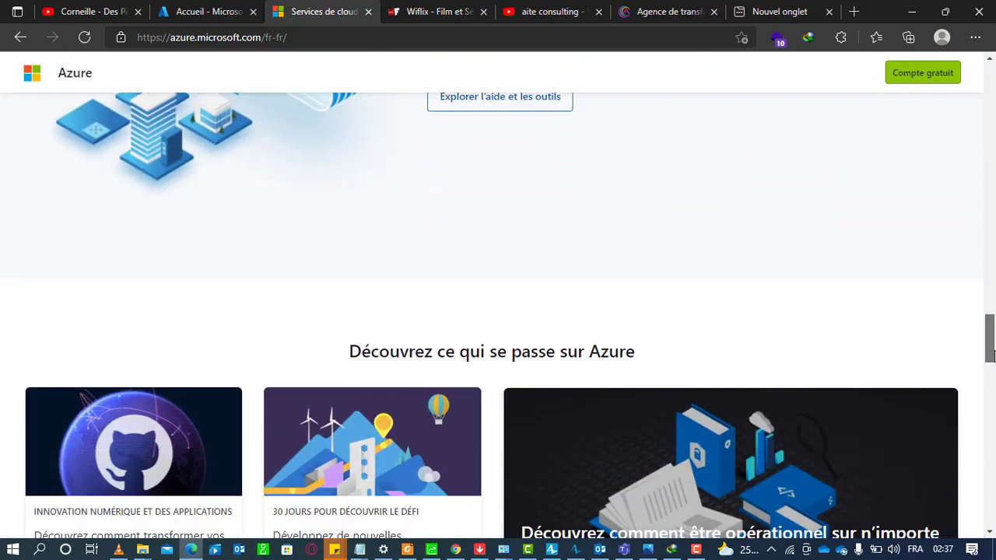
left_click(202, 10)
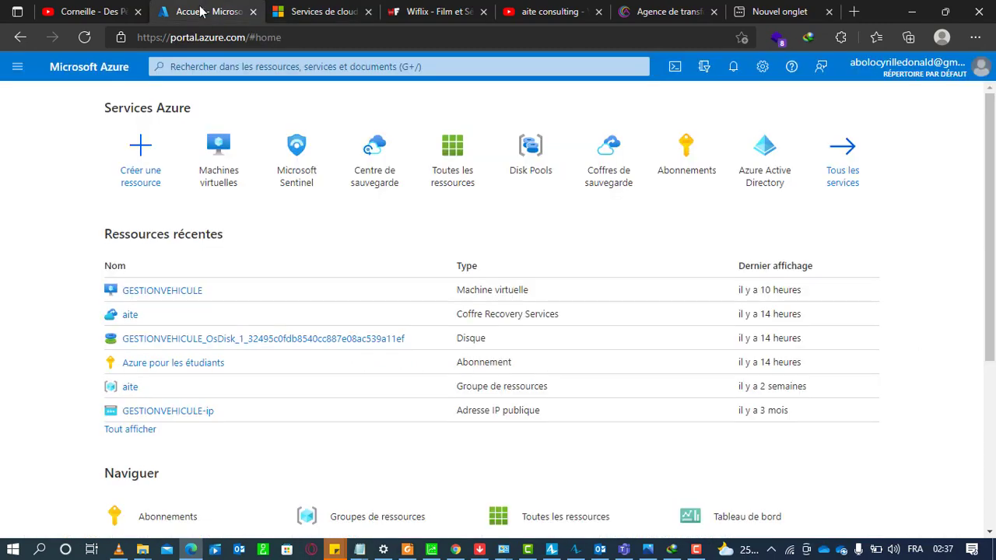
left_click(334, 8)
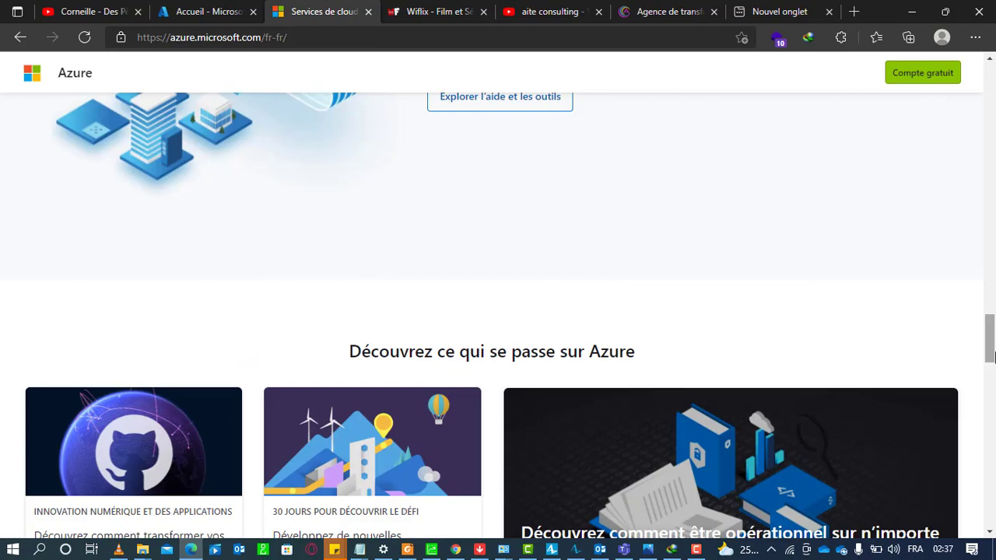
left_click_drag(990, 339, 653, 125)
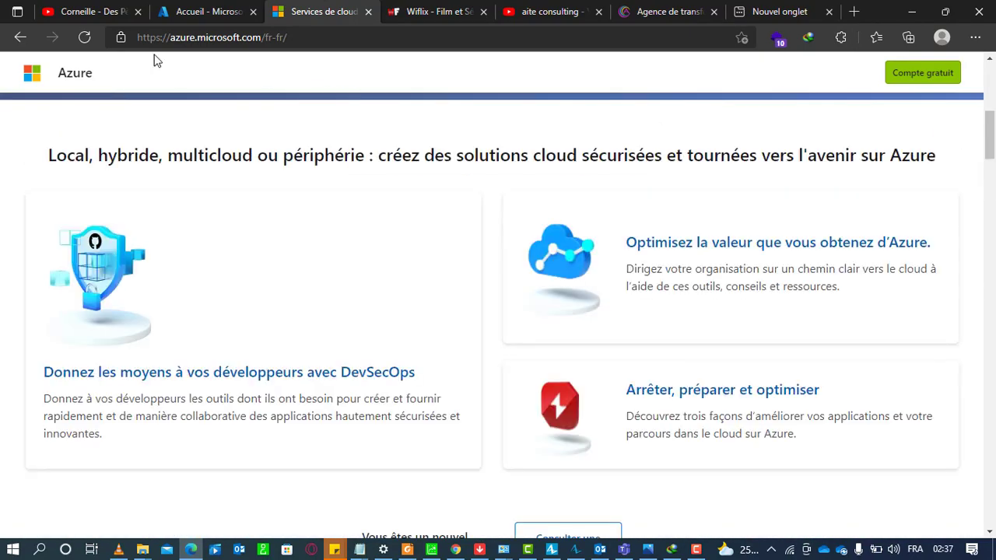
left_click(181, 13)
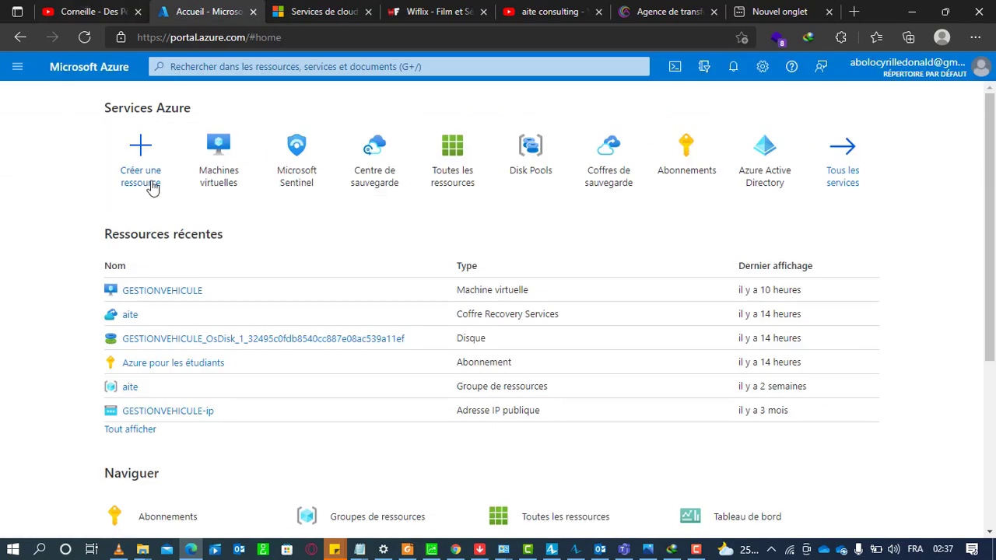
Step: Reload the Azure portal at its base address without the #home suffix
left_click(5, 77)
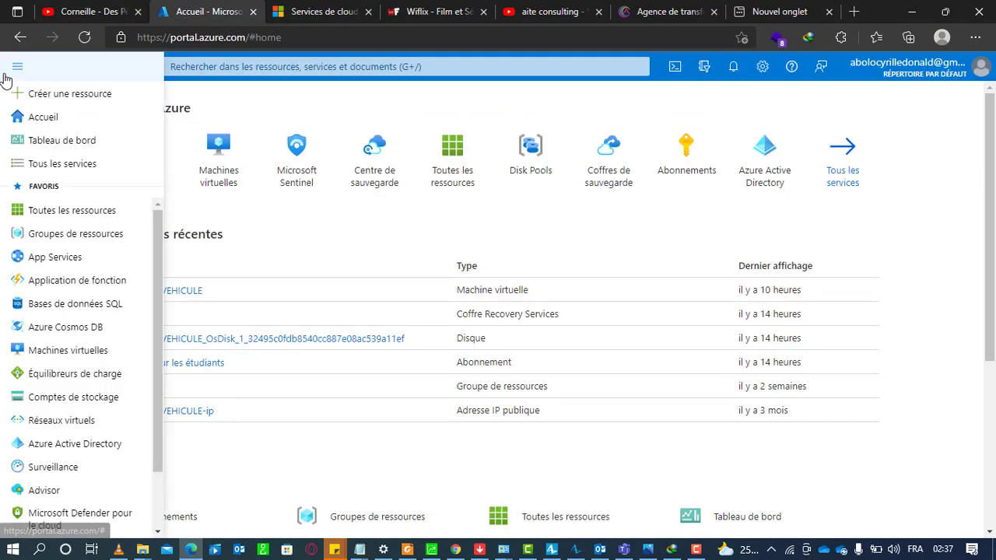
left_click(5, 77)
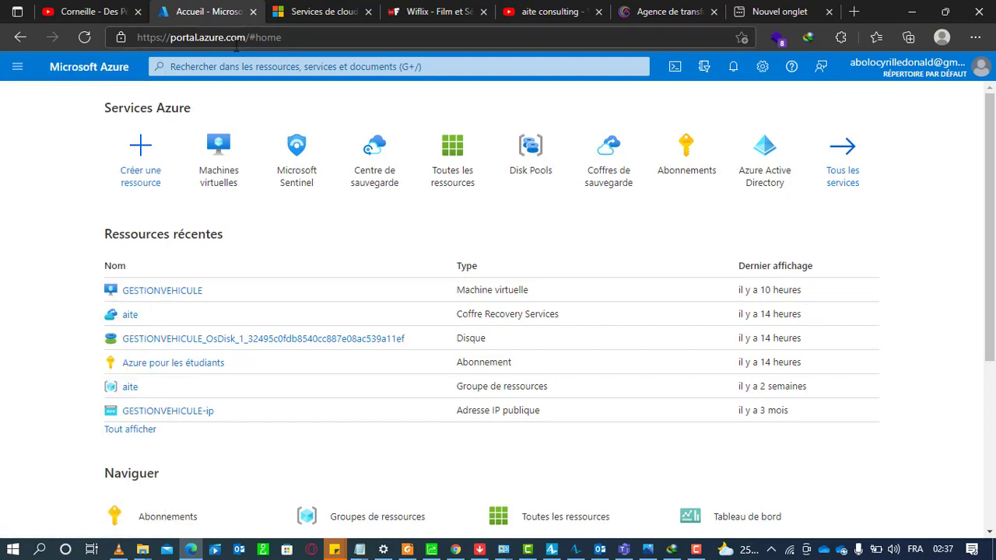
left_click(292, 37)
left_click(301, 38)
key("BackSpace")
key("BackSpace")
key("BackSpace")
key("BackSpace")
key("BackSpace")
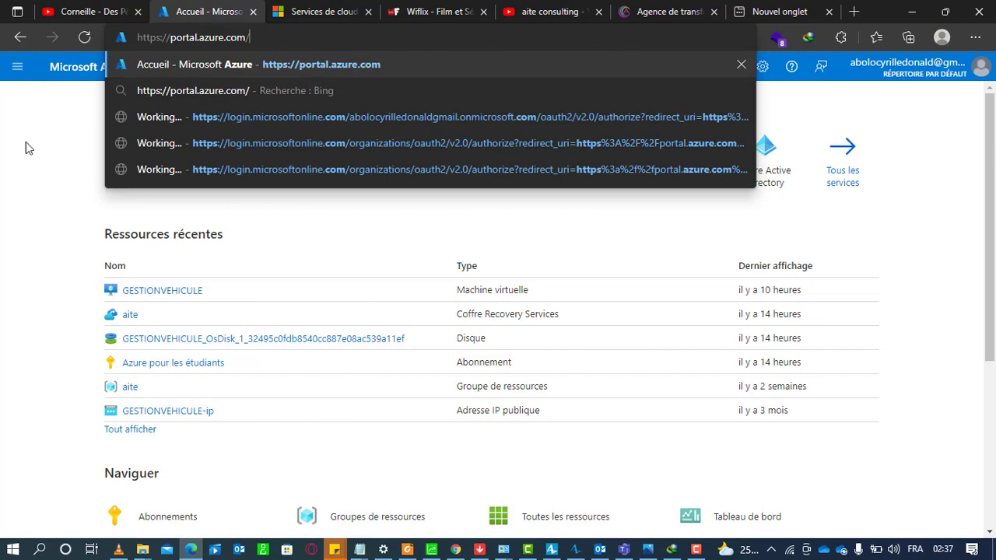
key("Return")
Step: Open 'Créer une ressource' from the Services Azure list
scroll(994, 340, "down", 3)
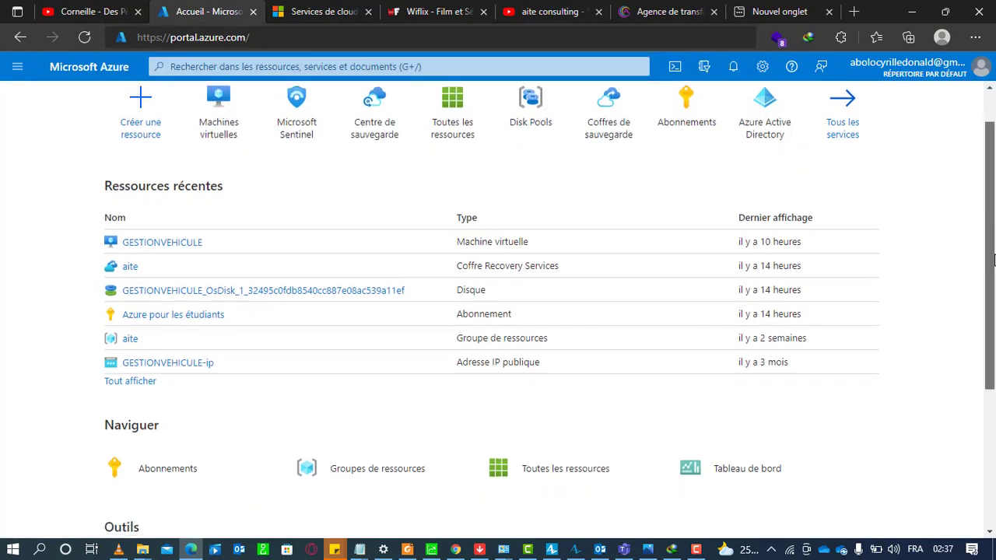
scroll(993, 340, "up", 3)
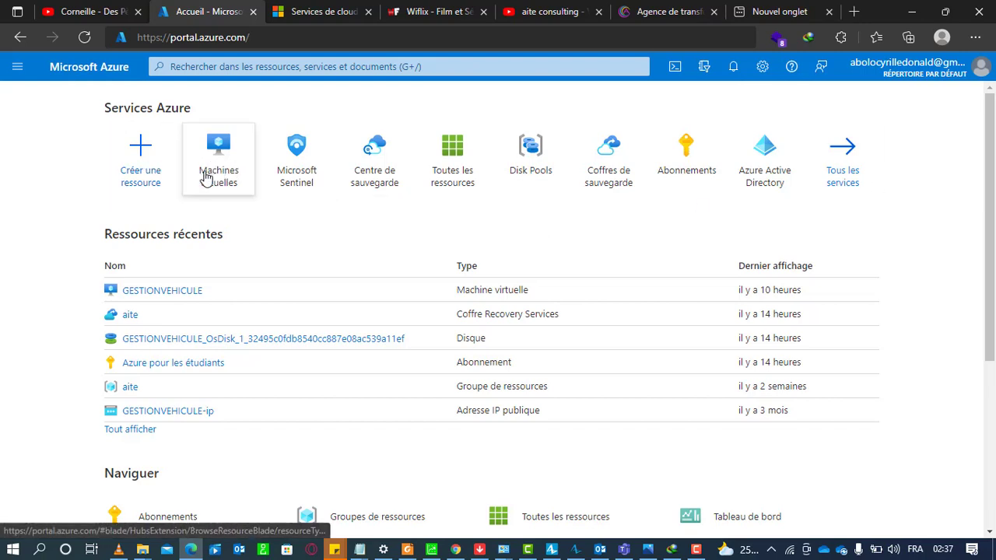
left_click(150, 168)
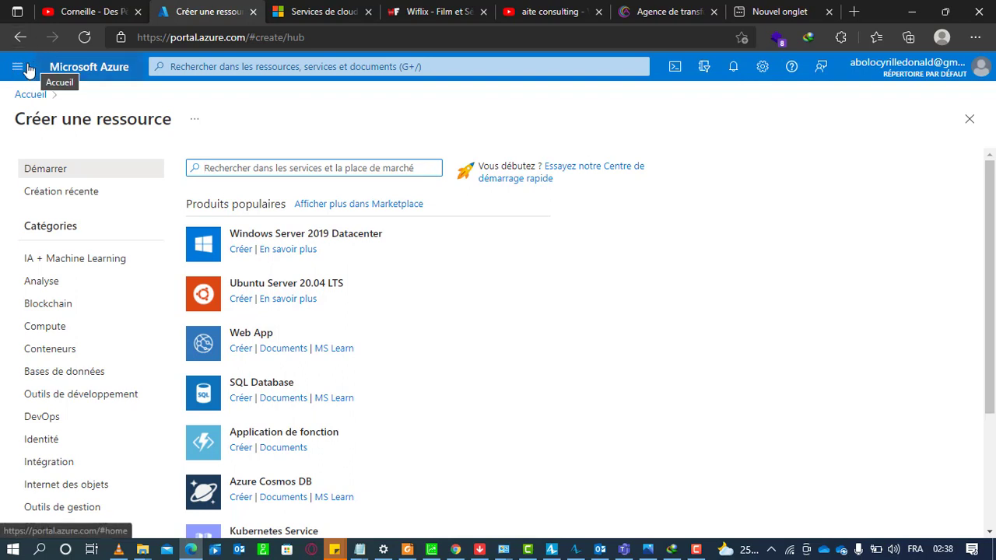
Step: Go to the portal home, then open 'Machines virtuelles' from the navigation menu to list GESTIONVEHICULE
left_click(68, 69)
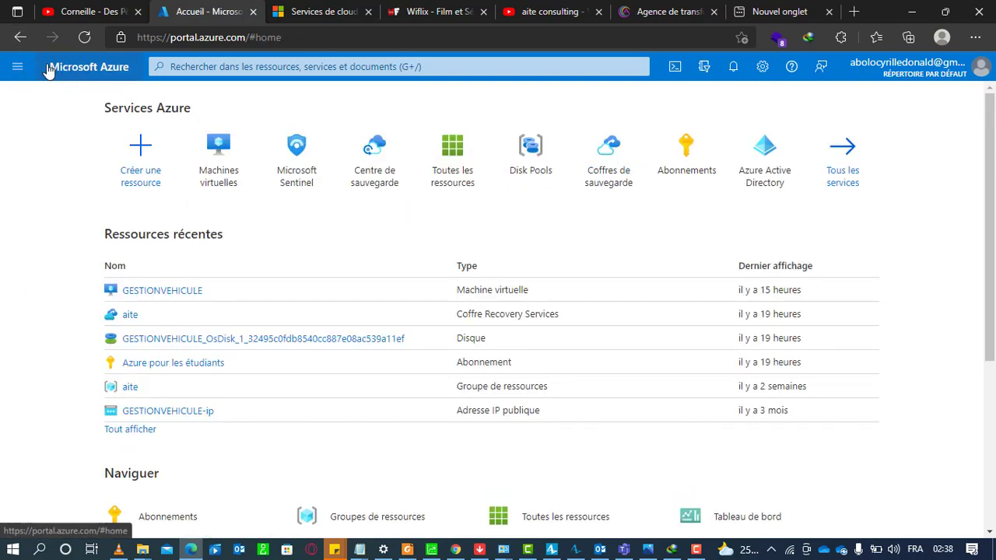
left_click(17, 66)
left_click_drag(155, 238, 156, 292)
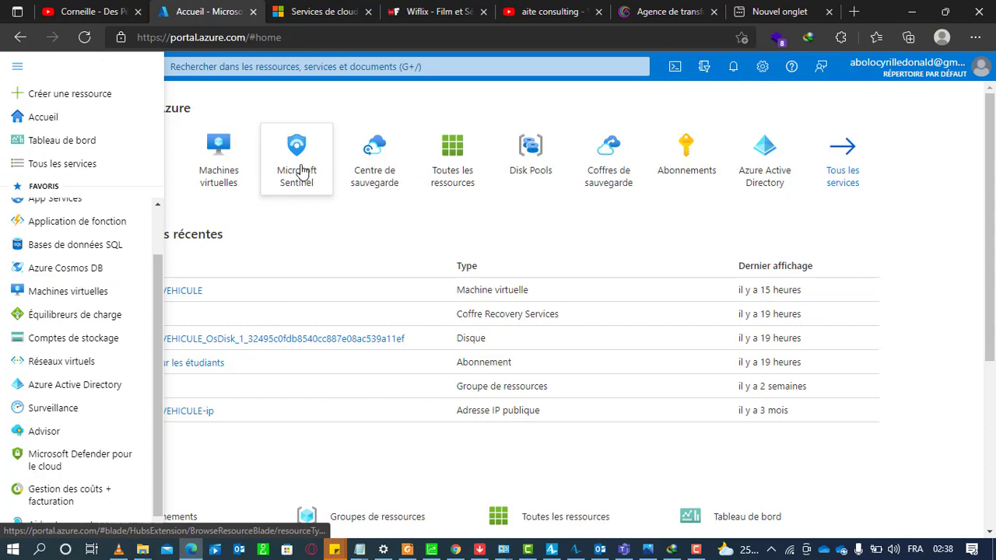
left_click(96, 297)
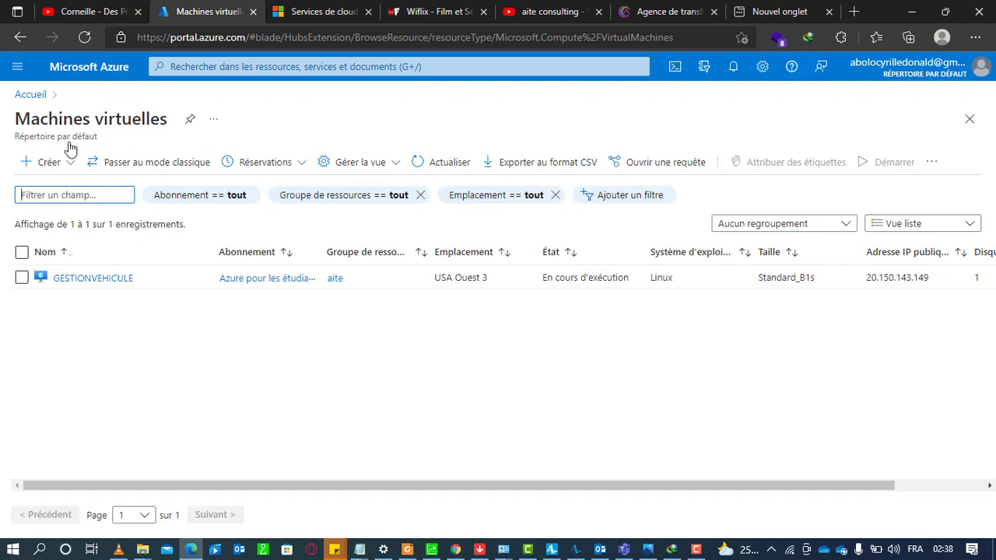
Step: Choose Créer > Machine virtuelle to start a new VM
left_click(47, 168)
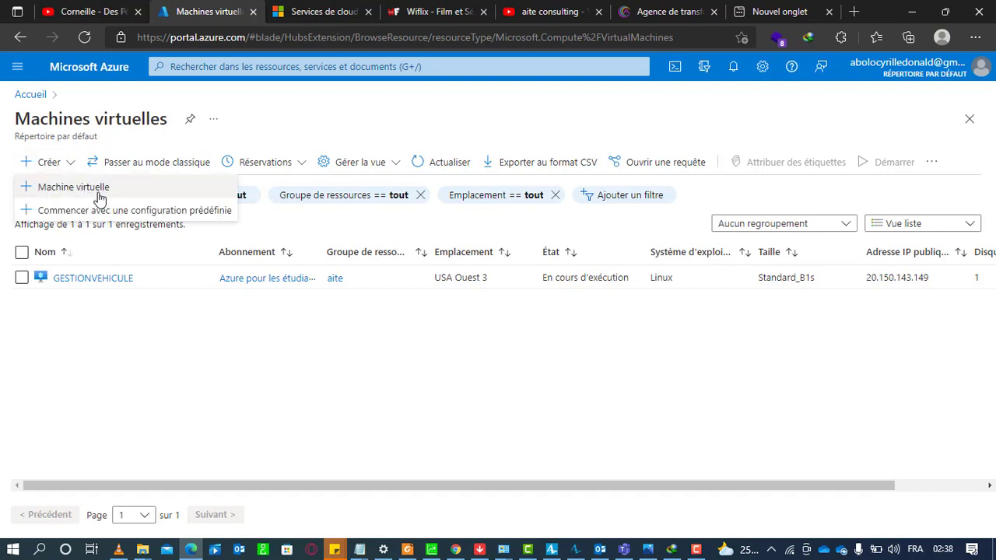
left_click(100, 188)
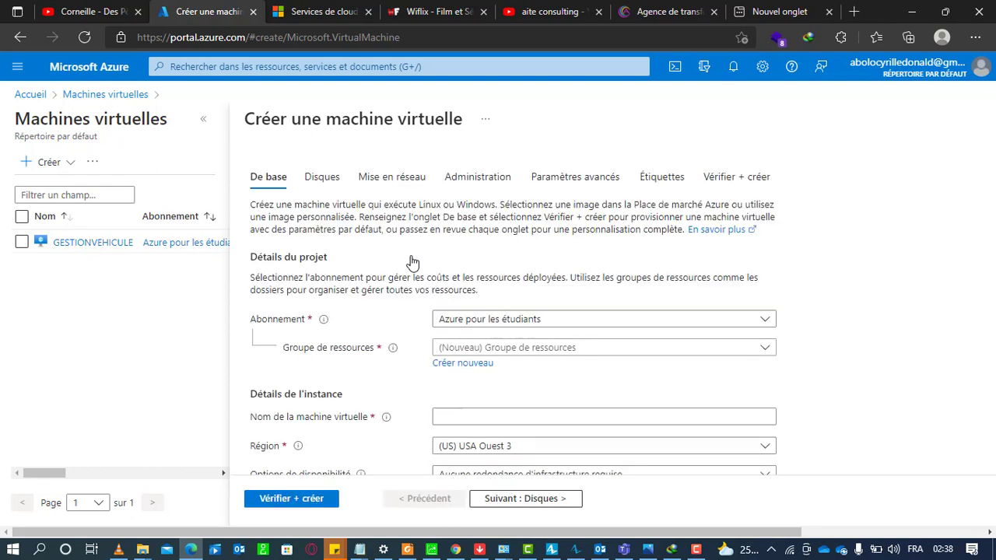
Step: Keep the Azure pour les étudiants subscription and select resource group aite
left_click(485, 321)
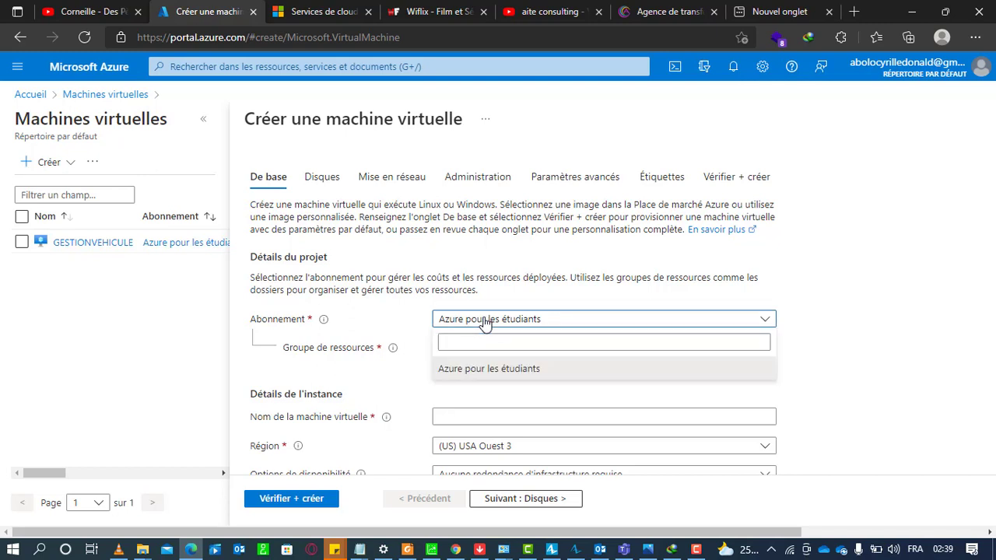
left_click(484, 321)
left_click(566, 350)
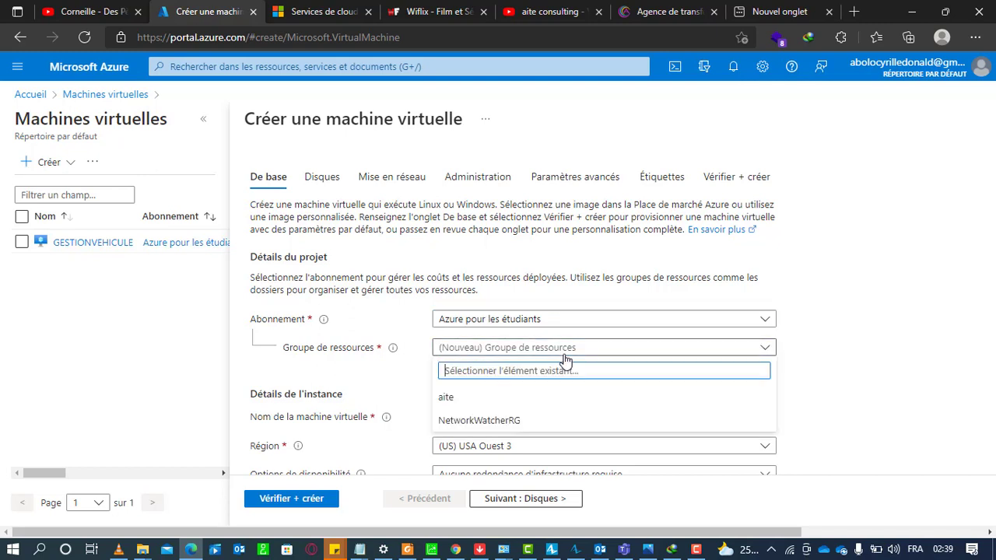
left_click(549, 396)
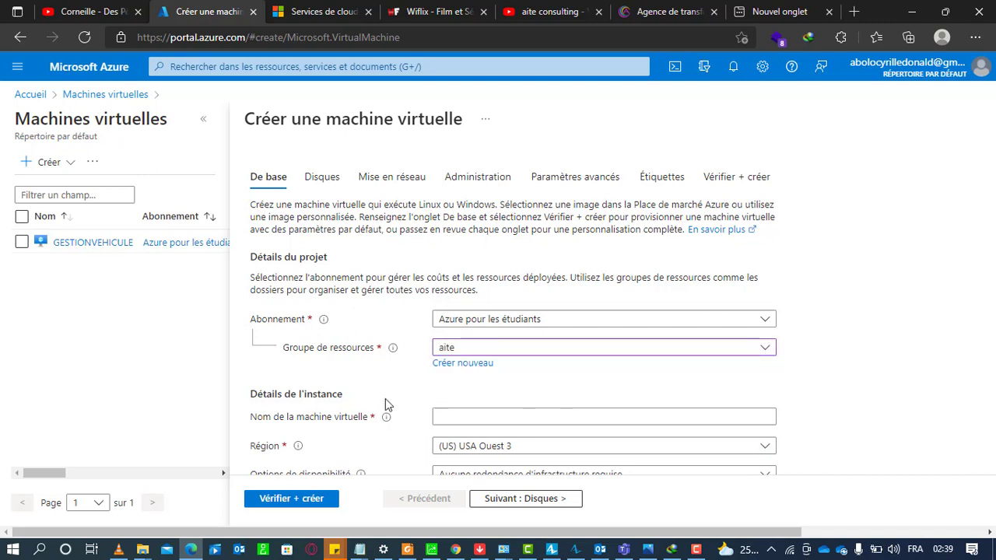
Step: Name the virtual machine UBUNTUTEST
left_click(514, 416)
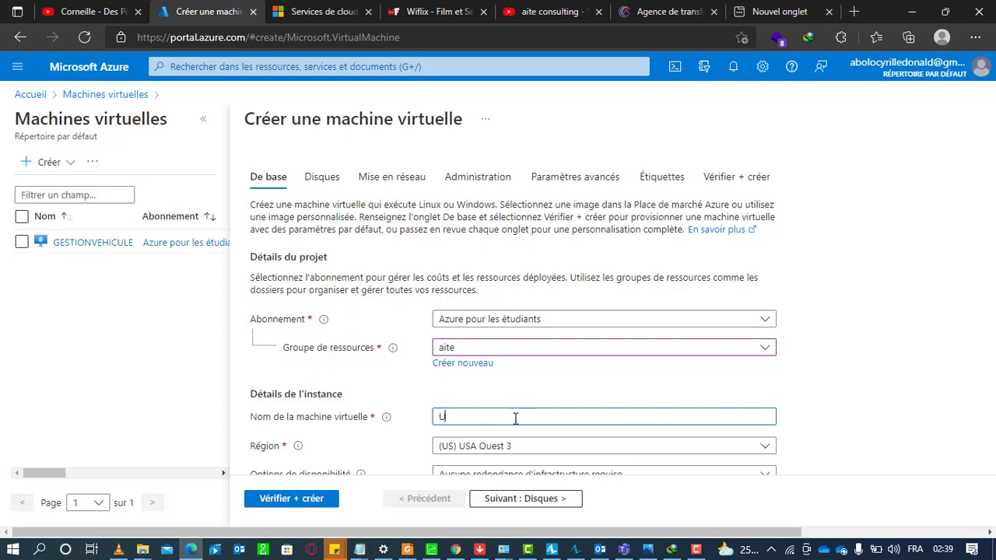
type("UBUNTUTEST")
scroll(912, 338, "down", 2)
scroll(914, 343, "down", 1)
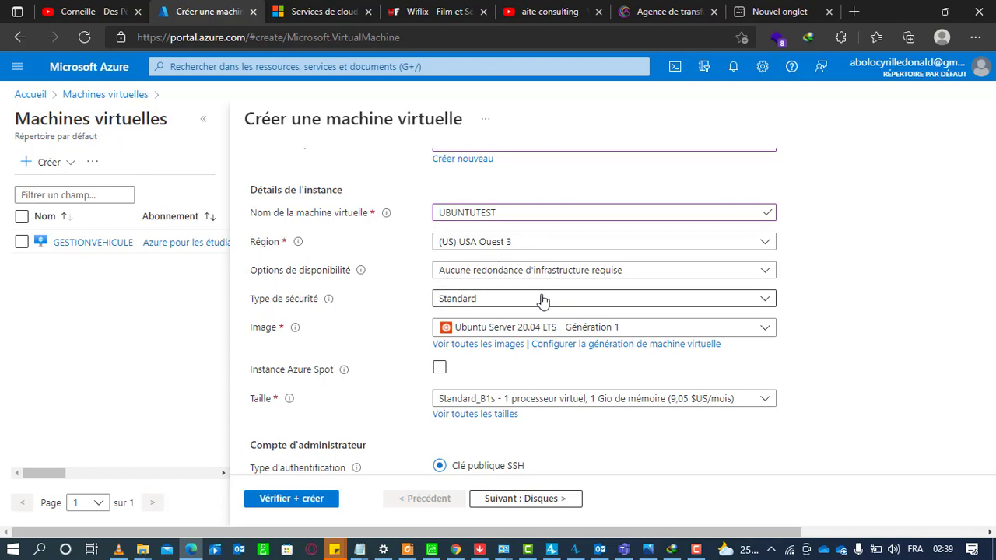
left_click(541, 277)
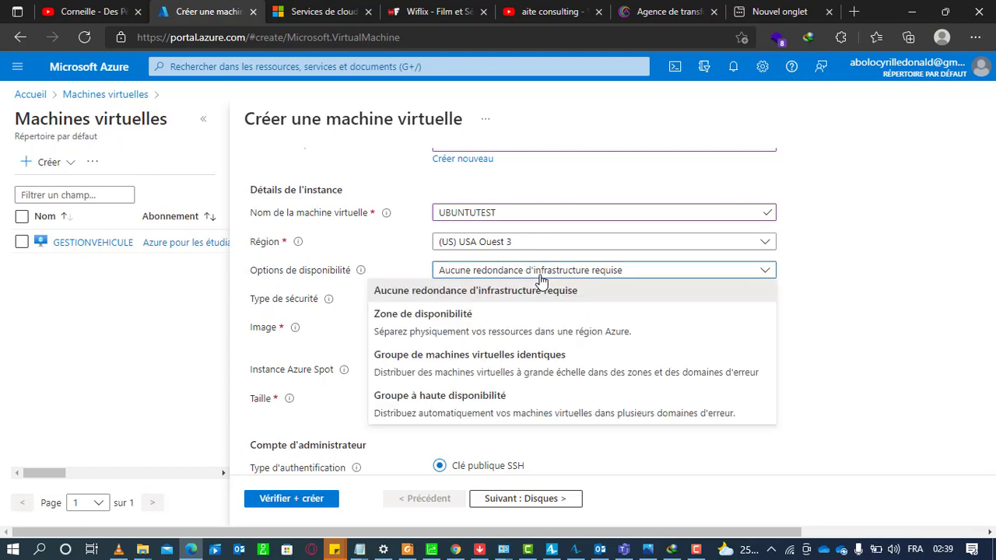
left_click(900, 281)
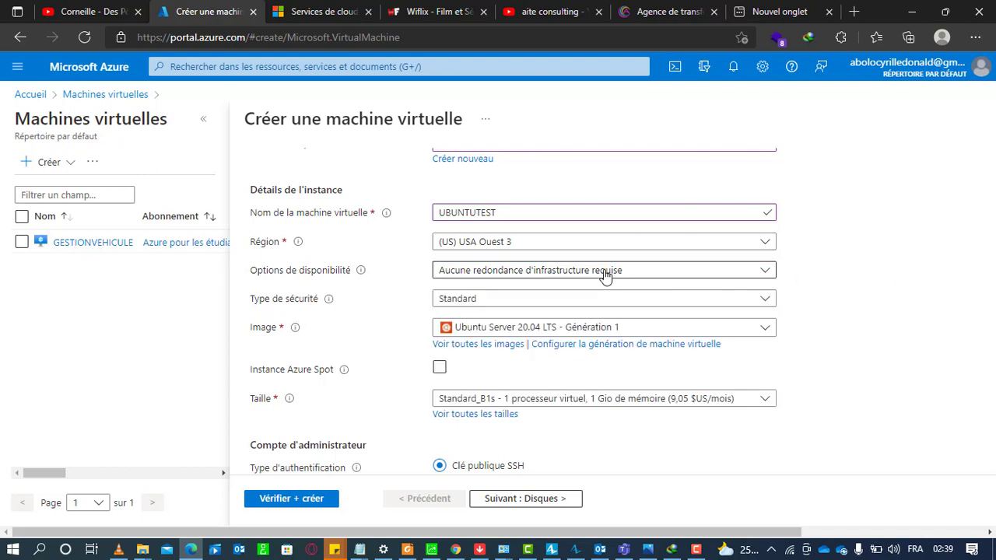
left_click(529, 302)
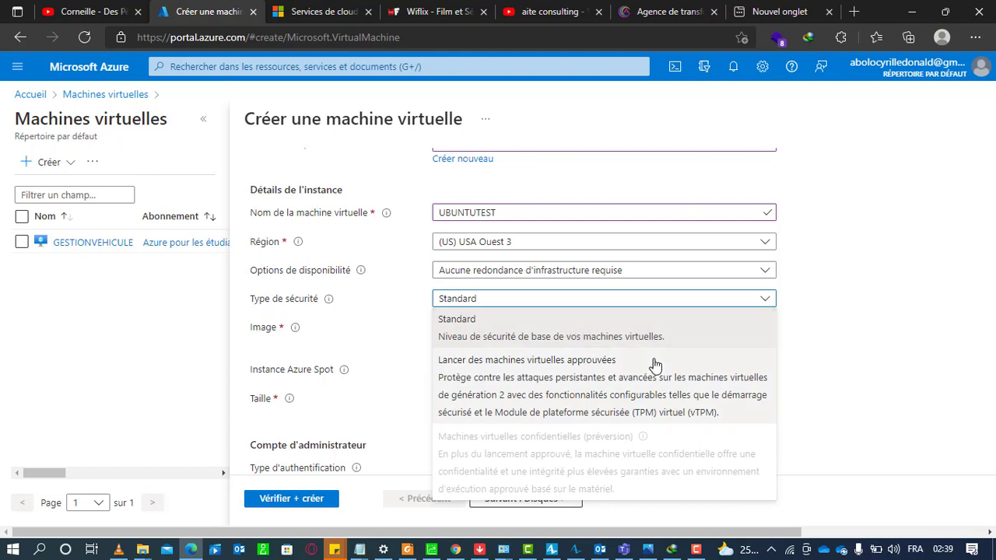
left_click(515, 319)
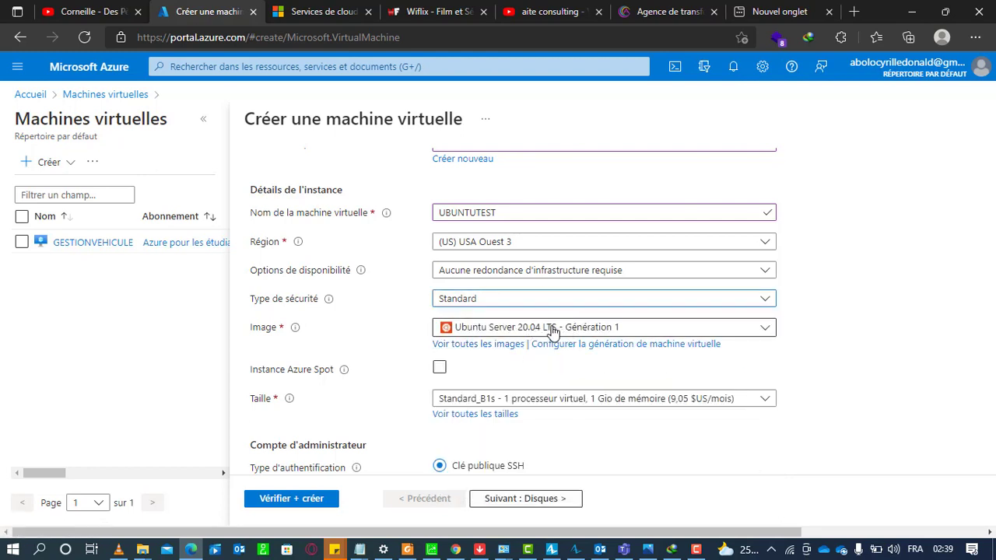
left_click(568, 332)
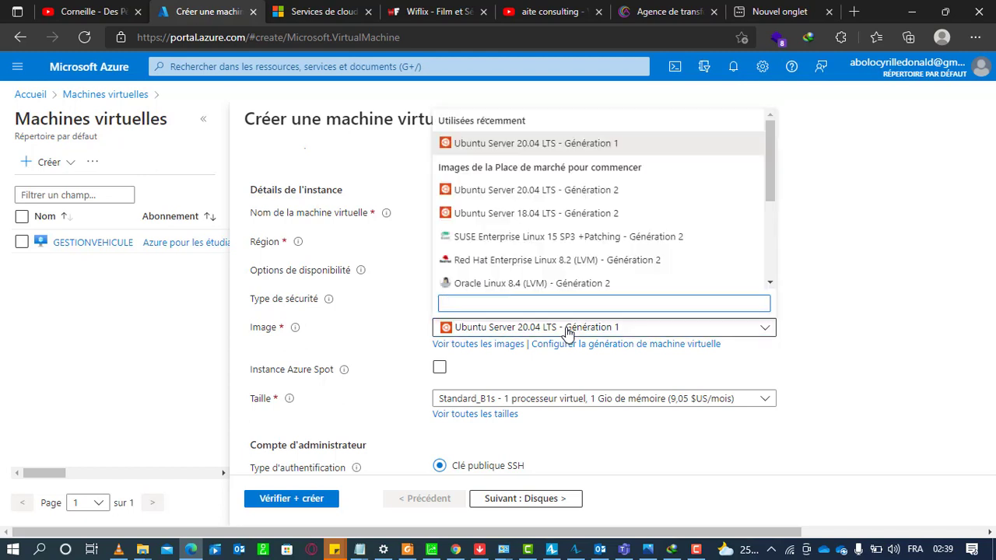
left_click(504, 146)
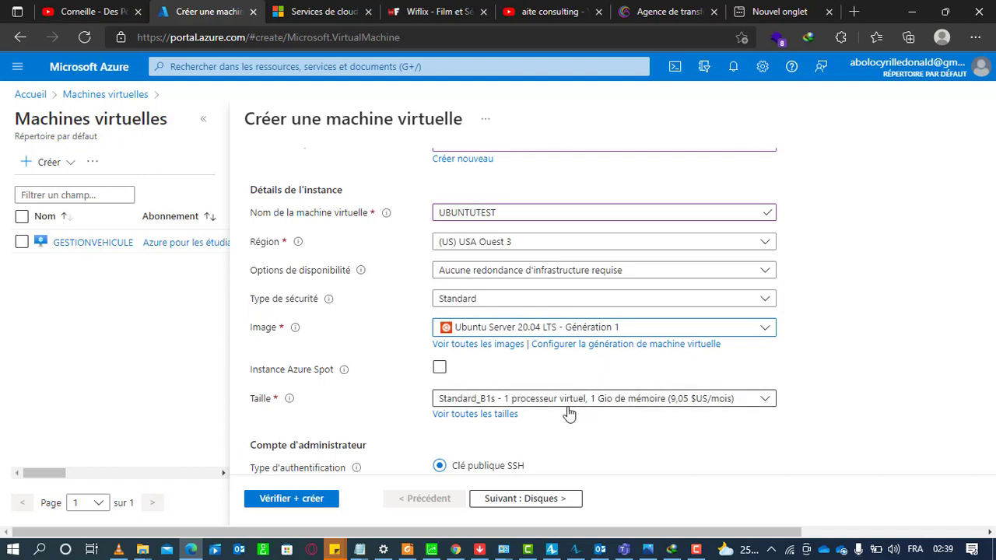
left_click(476, 417)
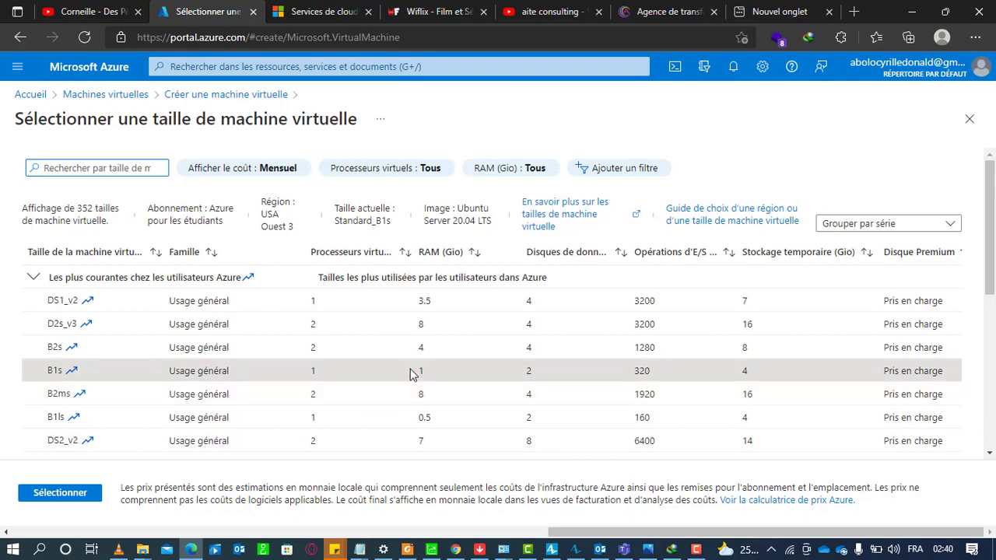
left_click(48, 493)
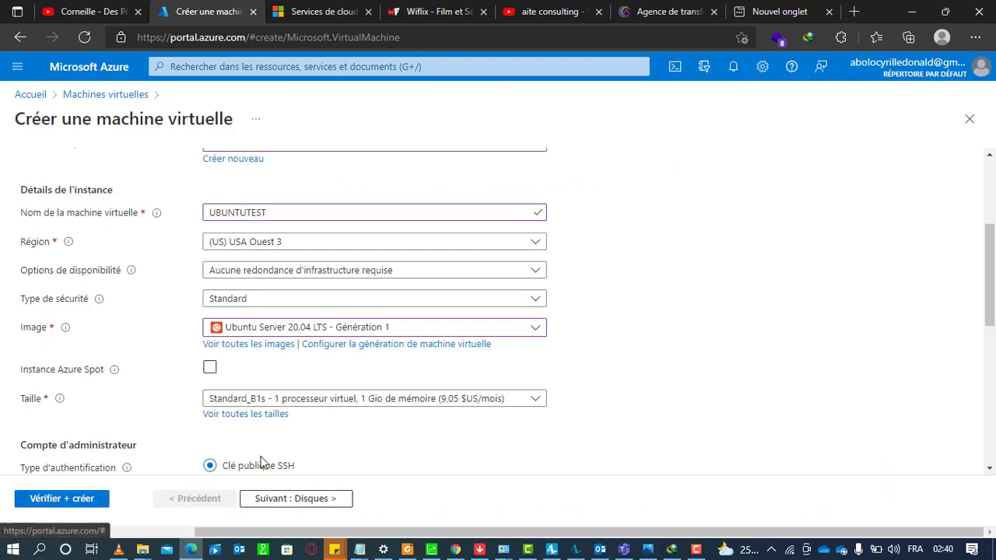
Step: Switch the administrator account to password authentication and enter the username
scroll(990, 354, "down", 2)
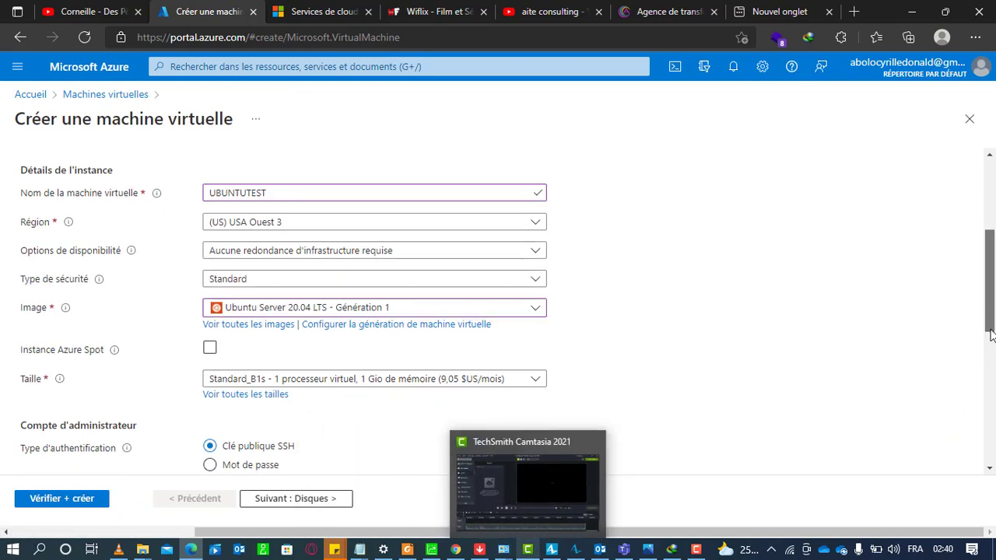
scroll(989, 354, "down", 1)
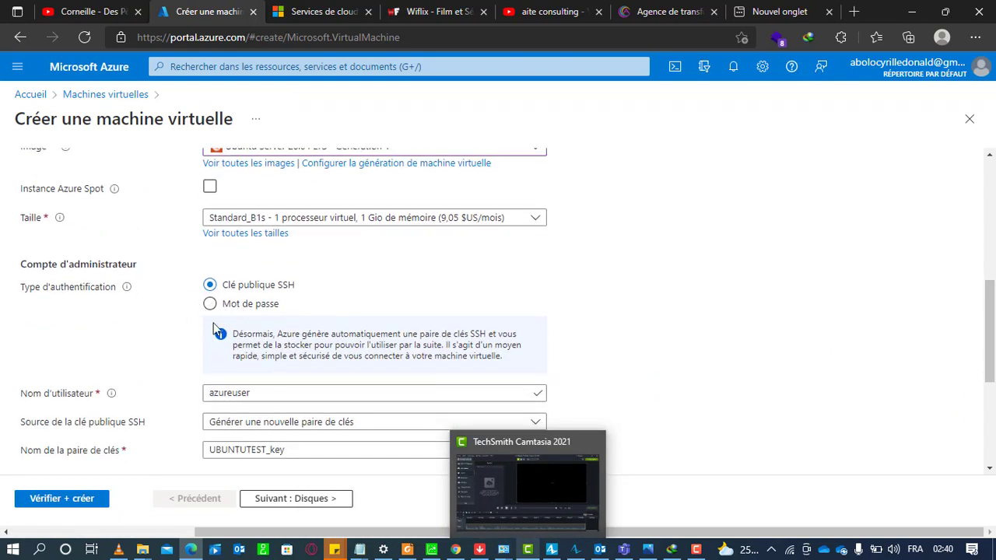
scroll(545, 311, "down", 1)
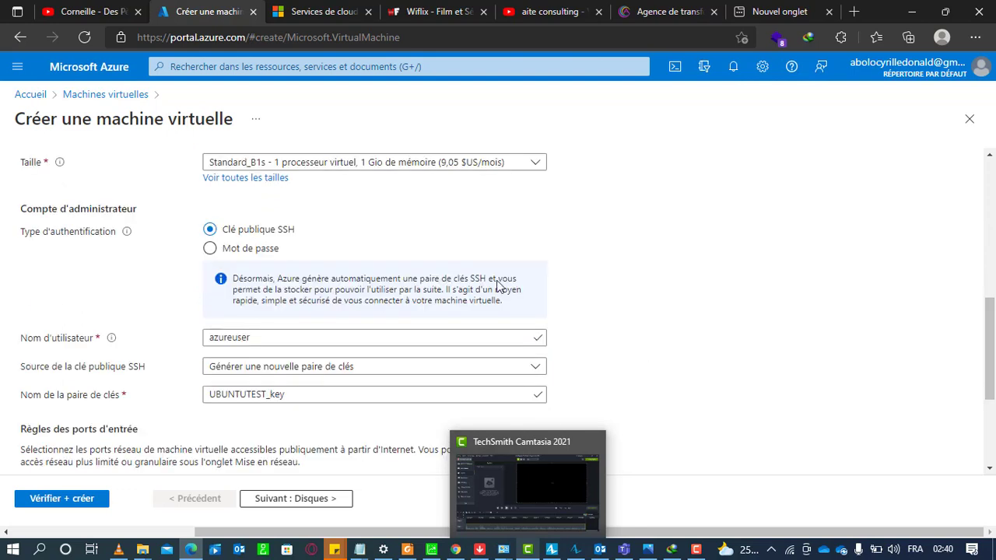
left_click(210, 248)
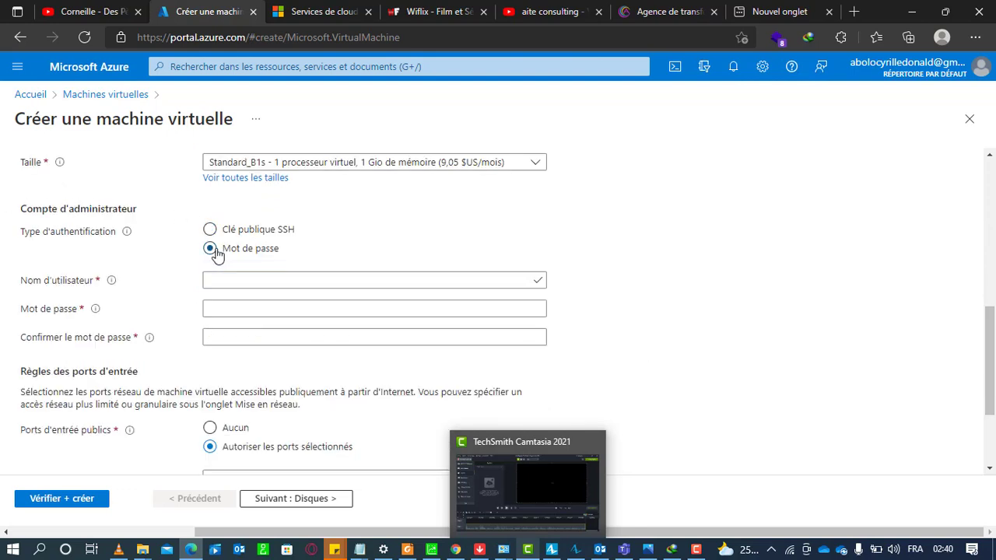
left_click(271, 280)
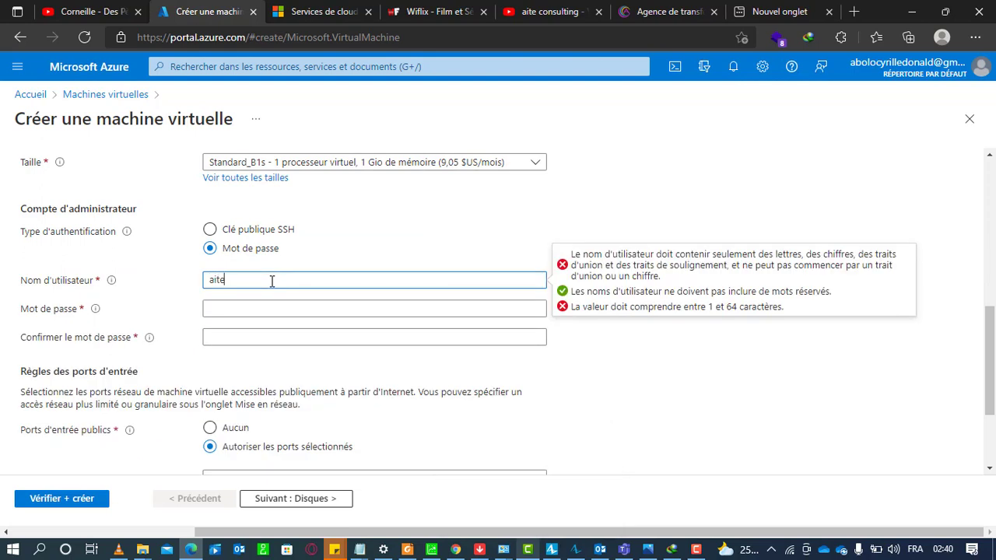
Step: Type a password and confirmation, then clear both password fields
key("Tab")
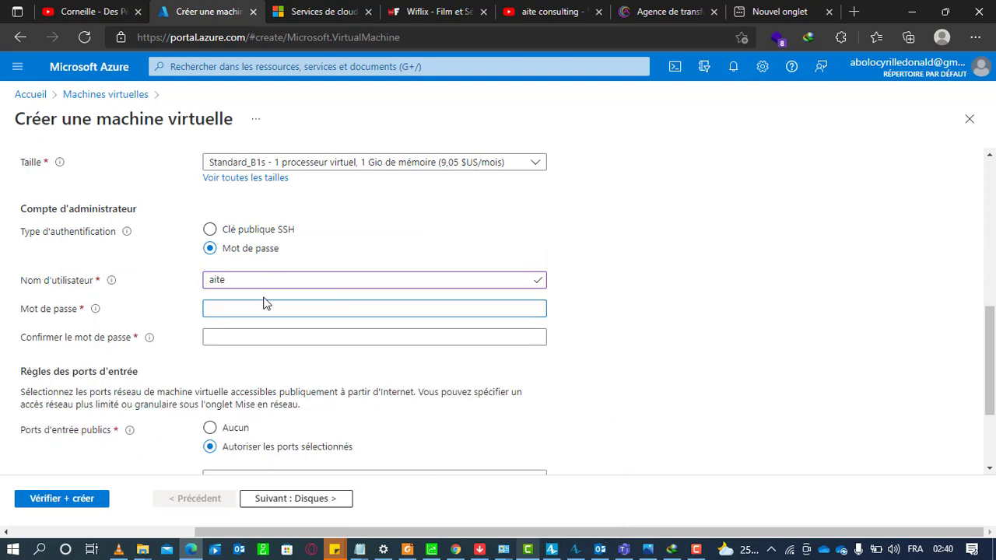
type("a•••")
key("Tab")
type("•••")
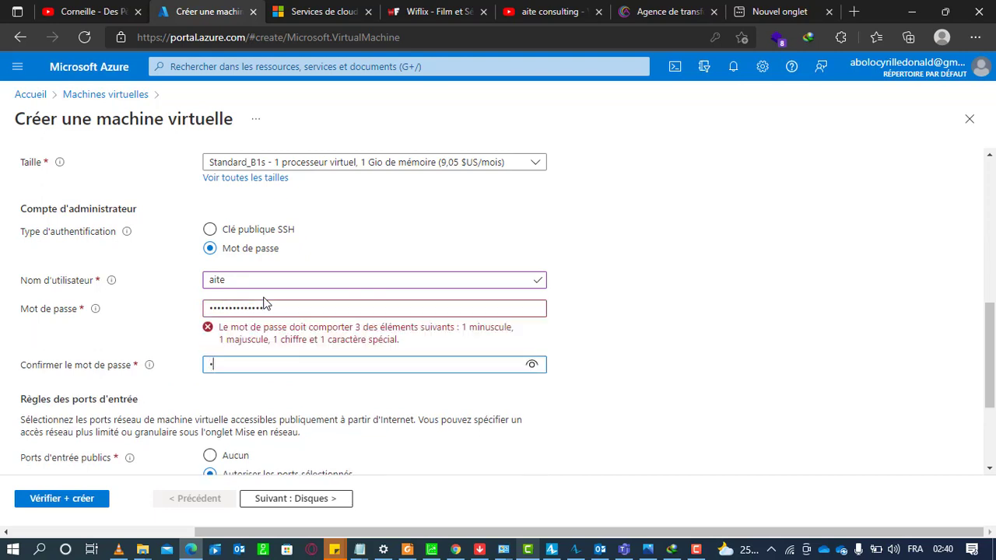
key("BackSpace")
key("BackSpace")
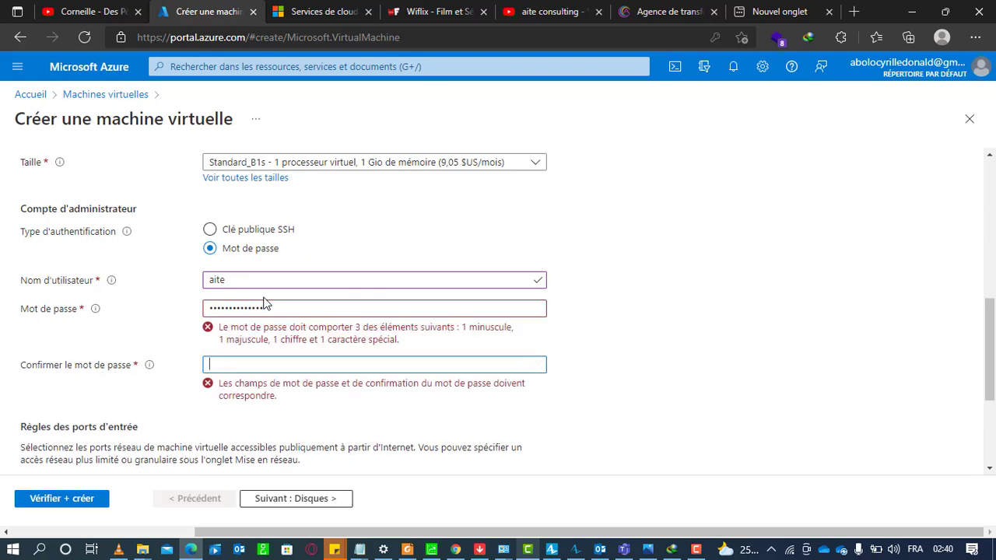
double_click(217, 307)
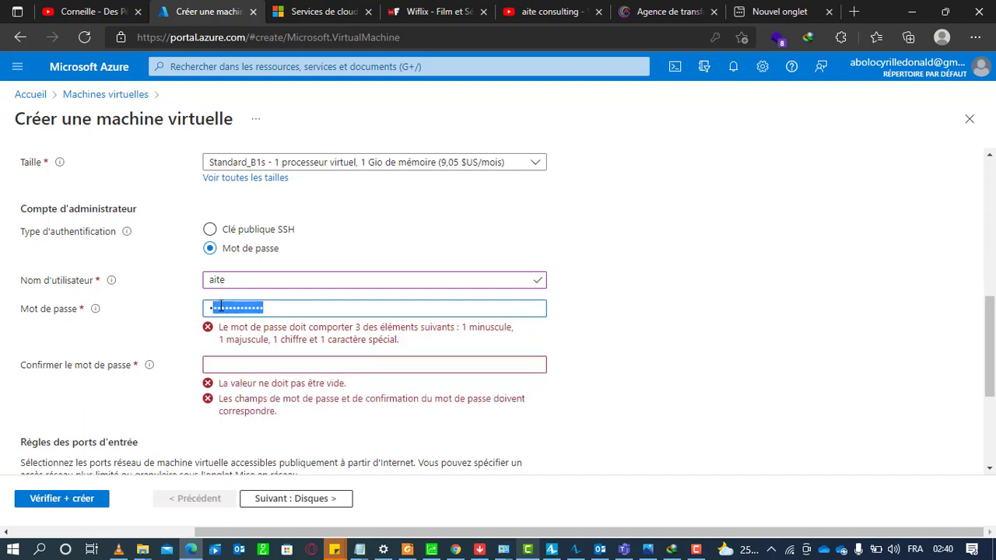
left_click(275, 306)
left_click_drag(277, 306, 212, 303)
key("BackSpace")
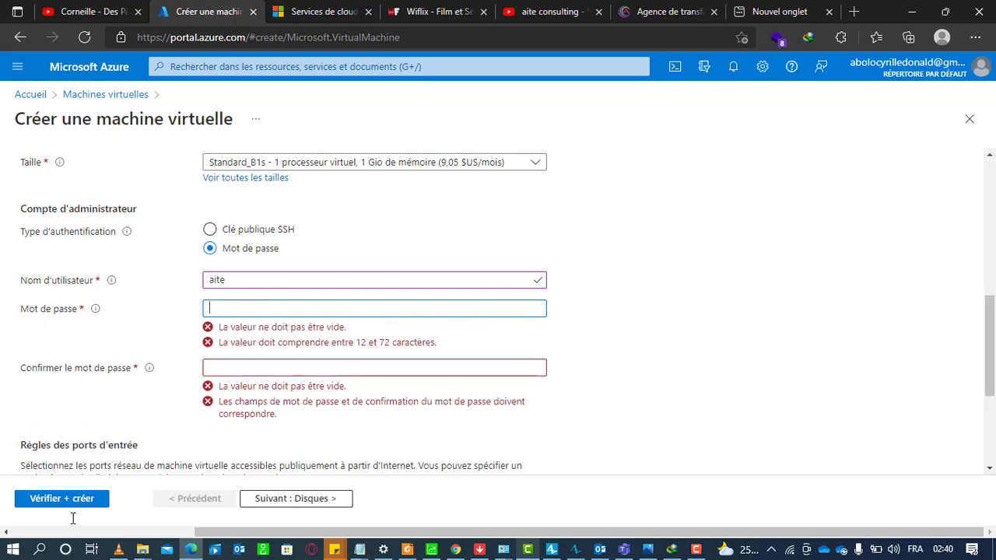
left_click(6, 532)
Step: Open Notepad and draft the VM password there
left_click(10, 549)
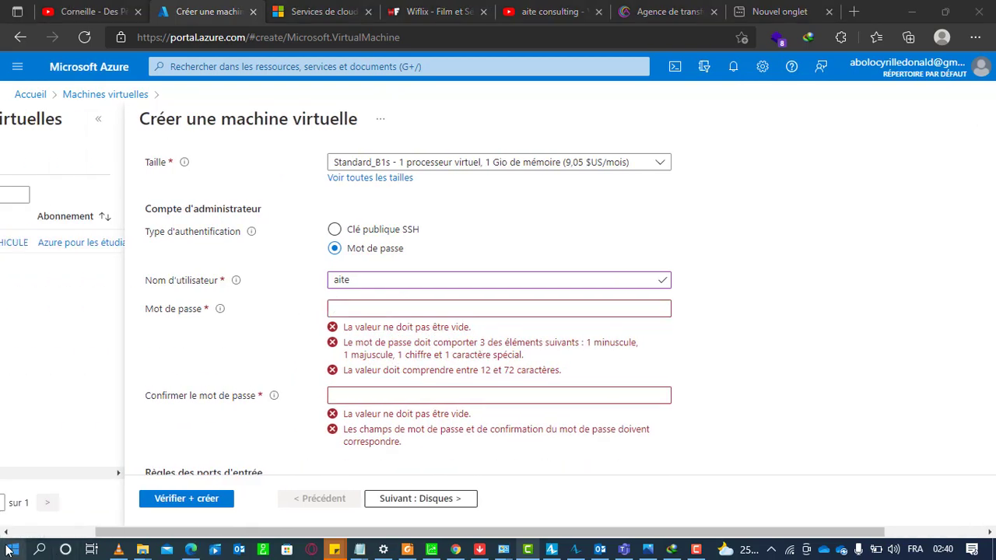
type("note")
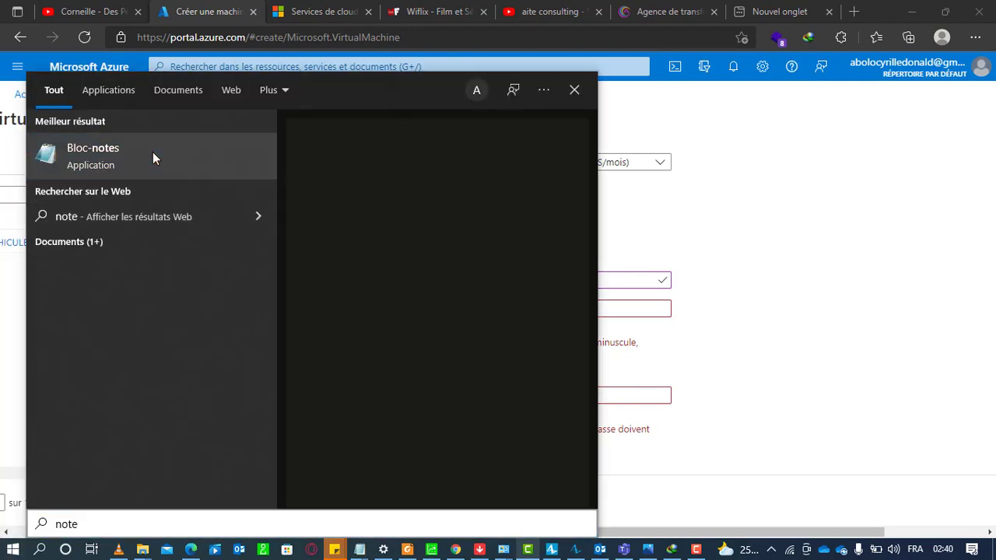
left_click(152, 151)
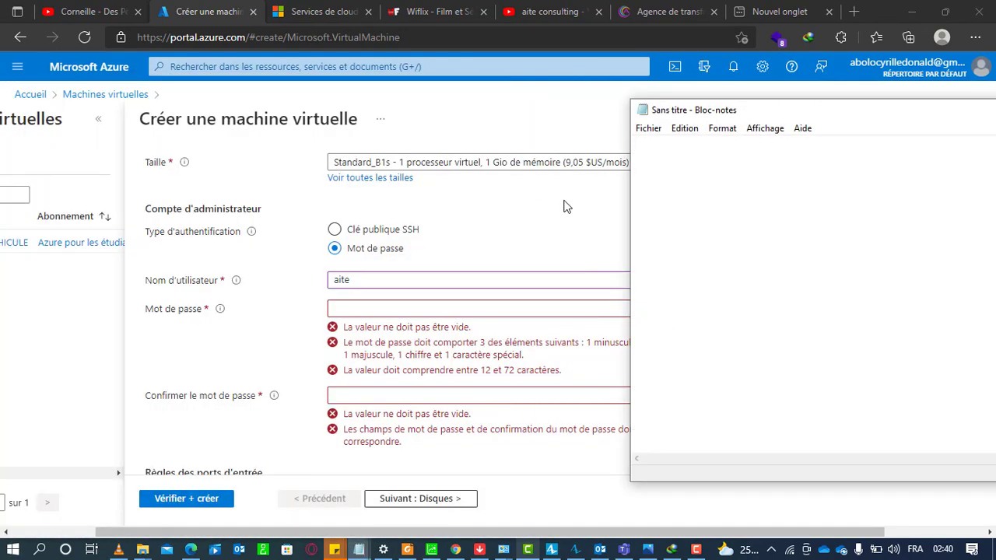
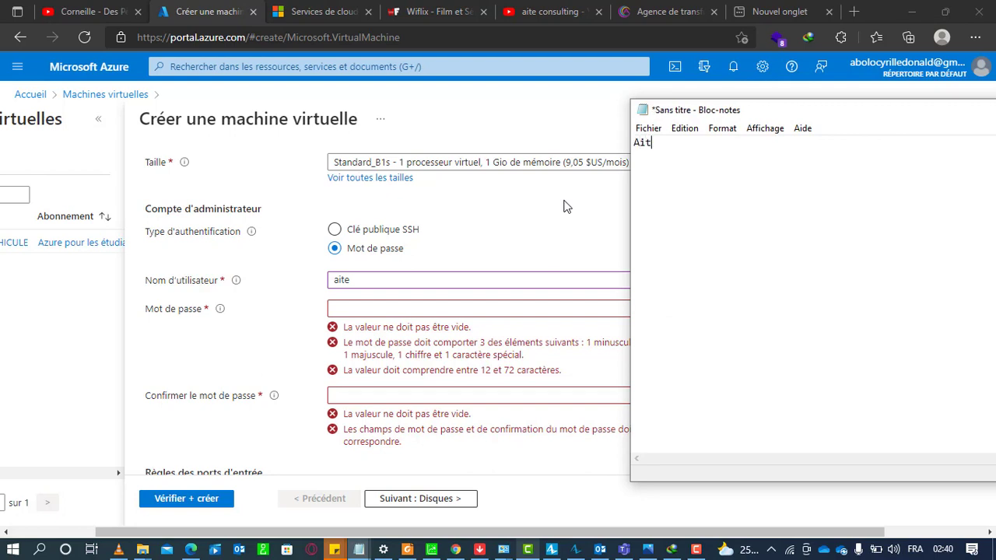
Step: Copy the drafted password and paste it into the VM form's Mot de passe field
left_click_drag(701, 153, 613, 146)
left_click(684, 128)
left_click(670, 192)
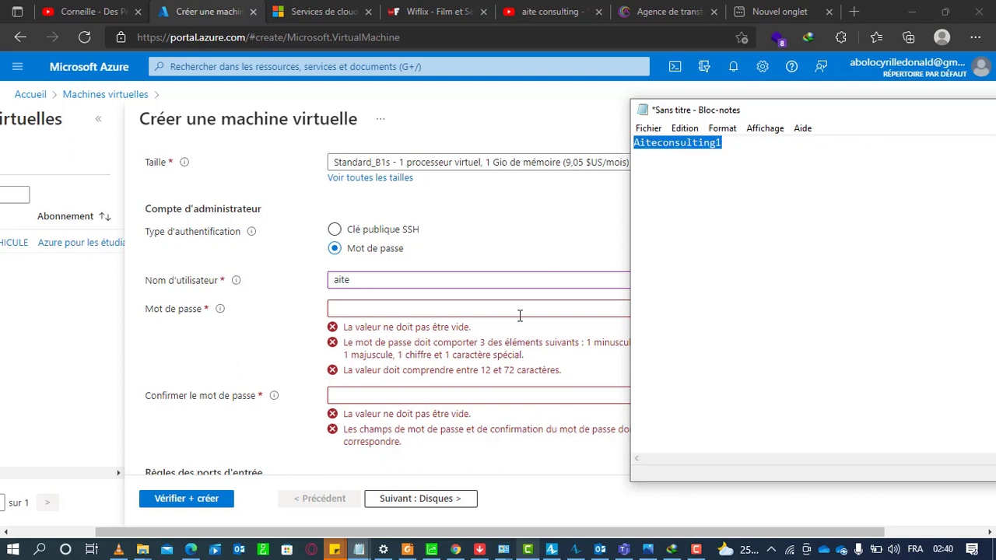
left_click(504, 310)
key("ctrl+v")
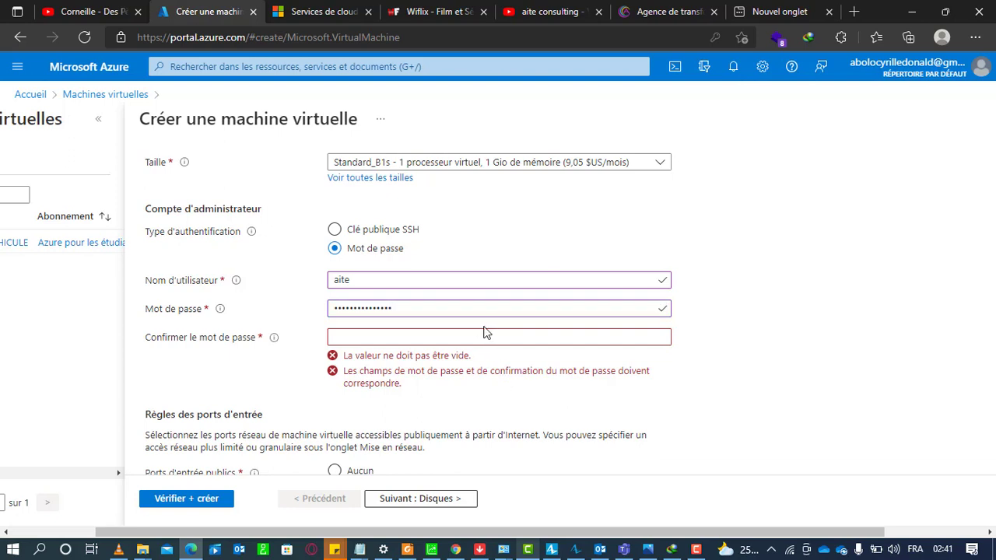
Step: Paste the password into the Confirmer le mot de passe field
left_click(487, 335)
key("ctrl+v")
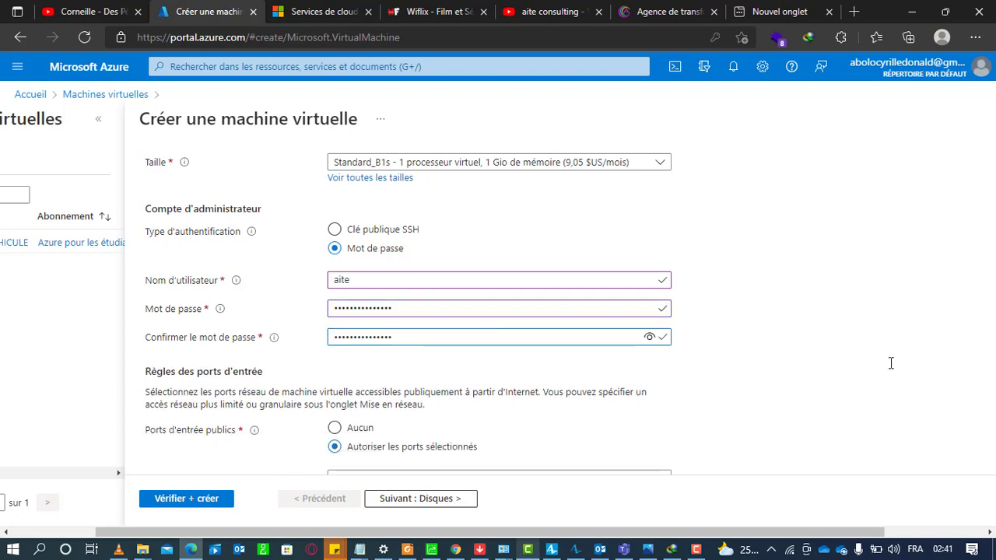
left_click_drag(889, 362, 479, 441)
left_click(454, 433)
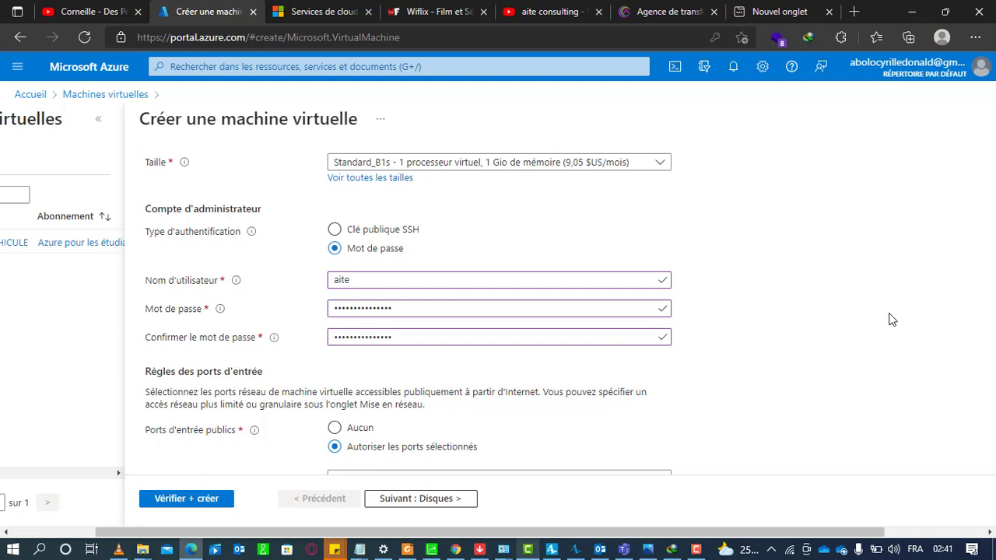
Step: Allow inbound HTTPS (443) and HTTP (80) ports, then go to Vérifier + créer
scroll(891, 320, "down", 2)
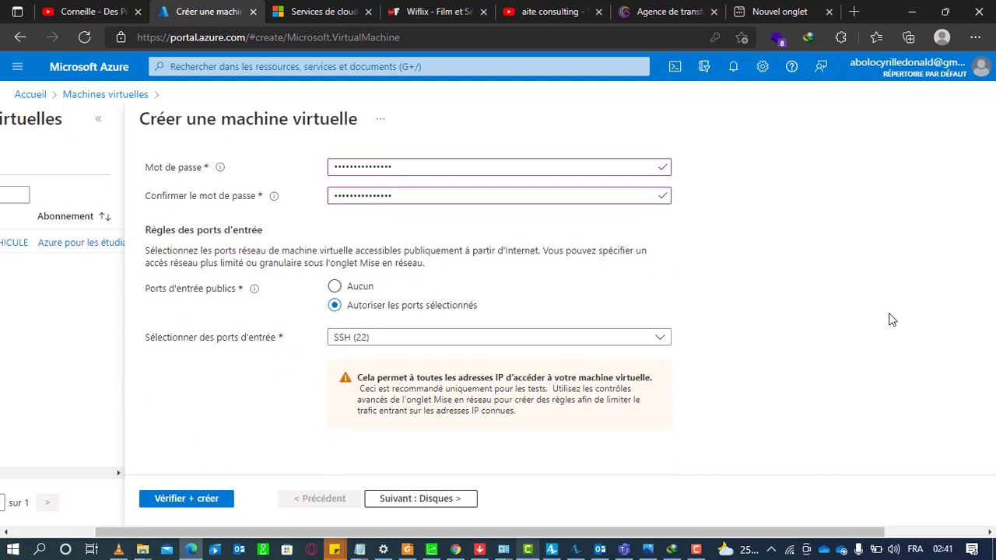
left_click(444, 350)
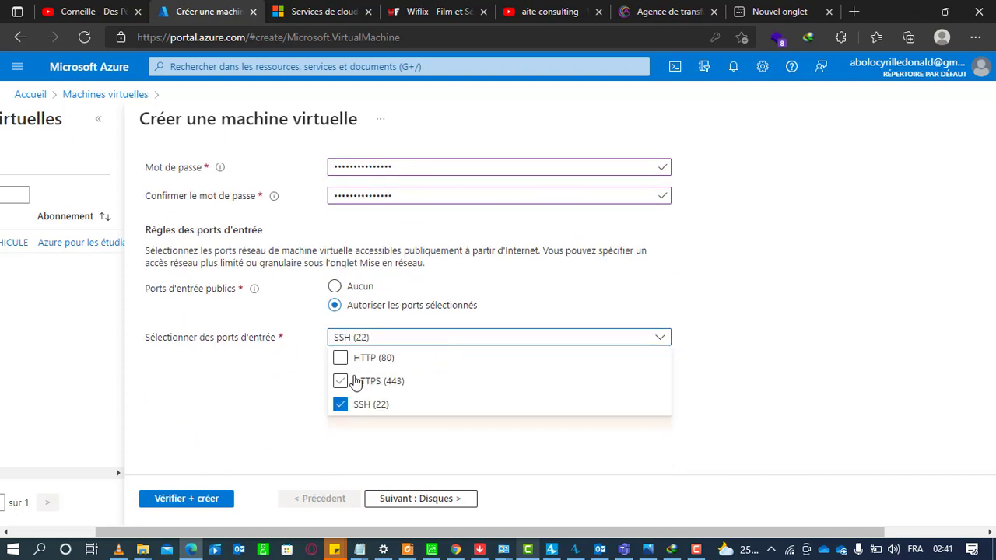
left_click(350, 381)
left_click(339, 357)
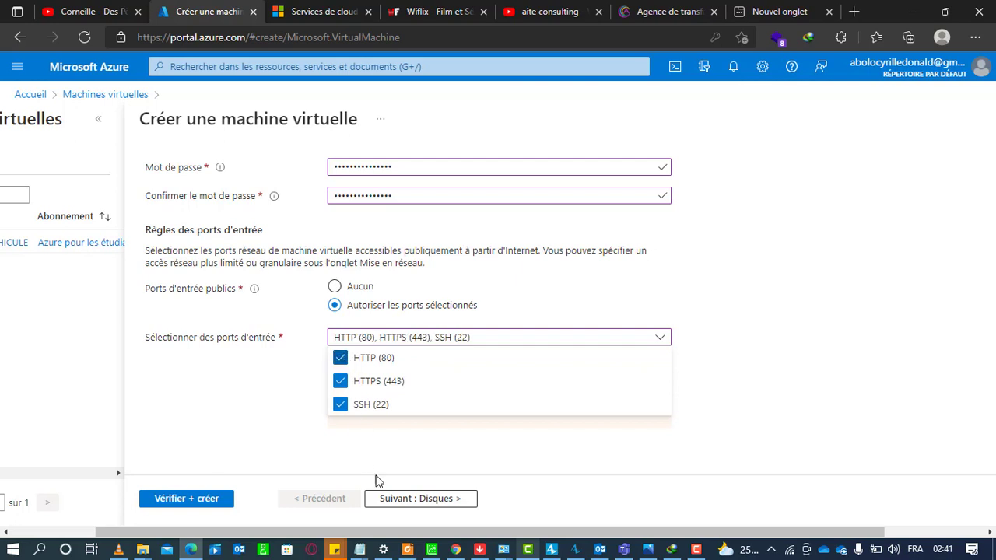
left_click(212, 502)
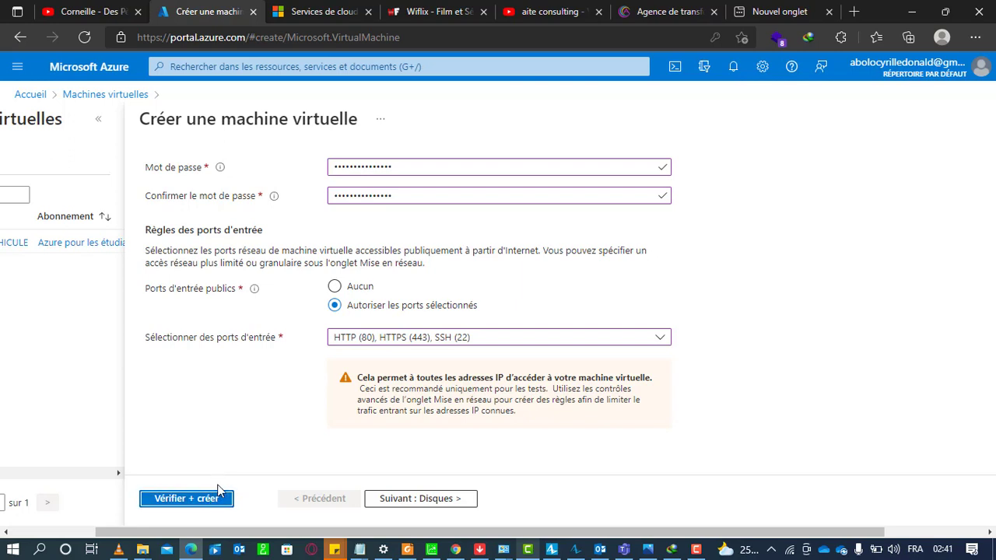
left_click(219, 496)
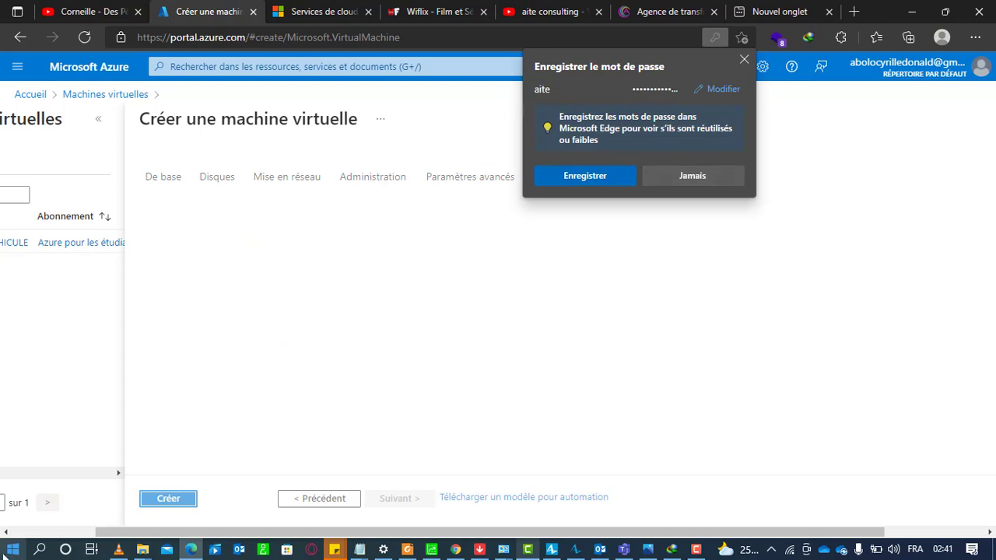
Step: Decline Edge's password-save offer and let the Vérifier + créer validation run
left_click(707, 175)
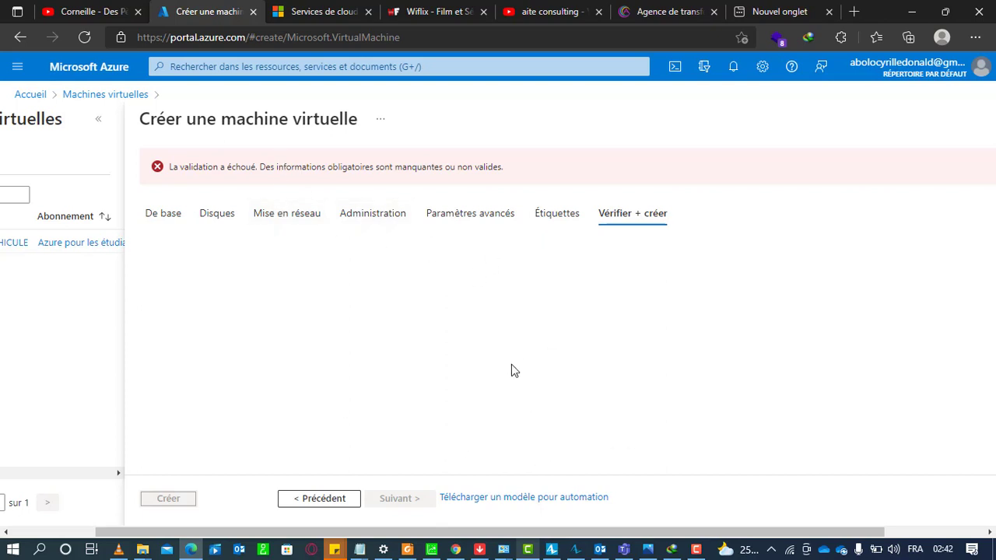
Step: Step back through tags, advanced, administration, networking and disks to the De base tab
left_click(346, 498)
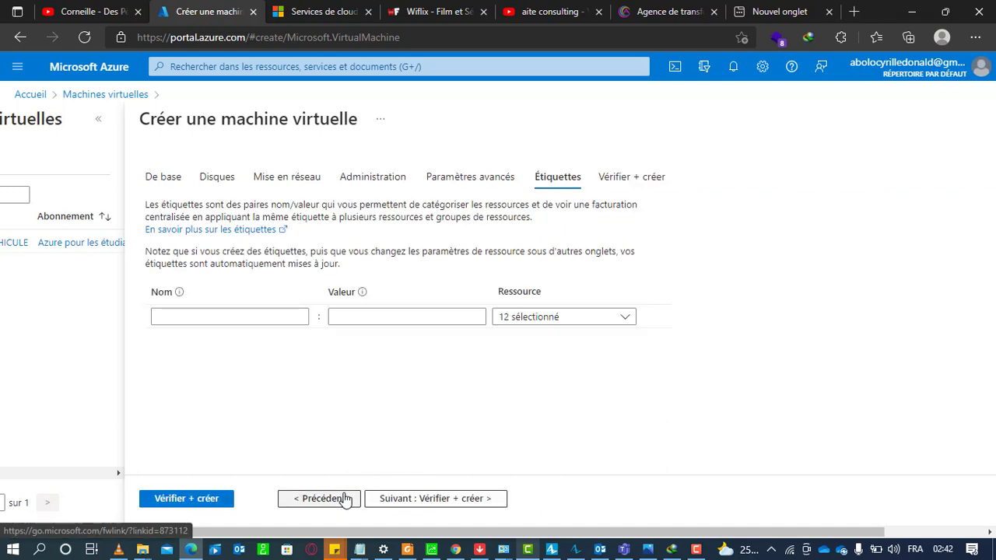
left_click(324, 501)
left_click(325, 501)
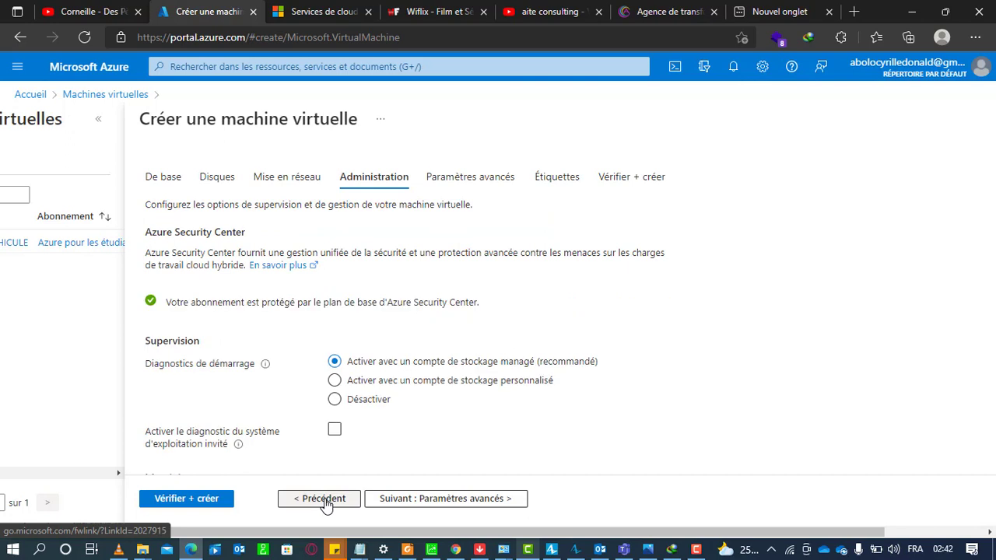
left_click(324, 502)
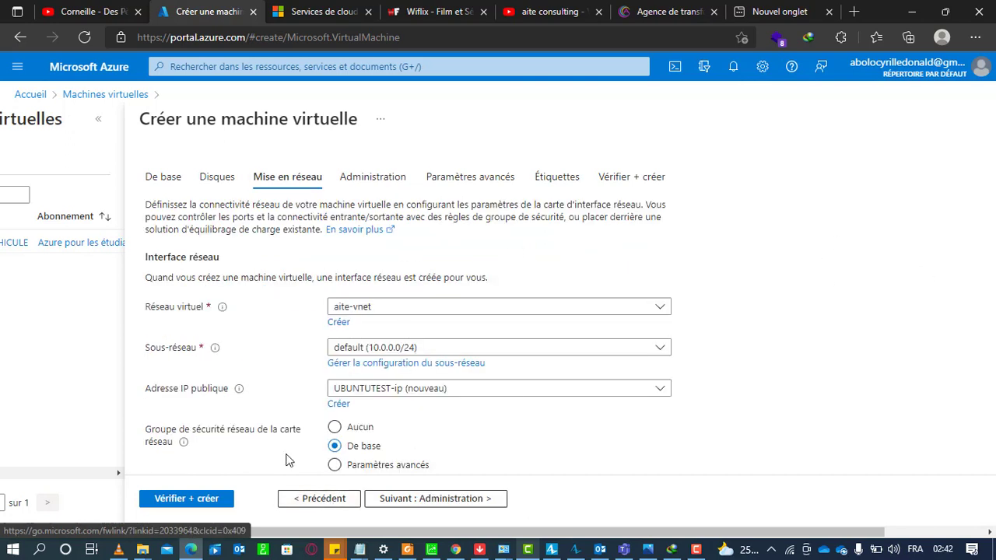
left_click(310, 502)
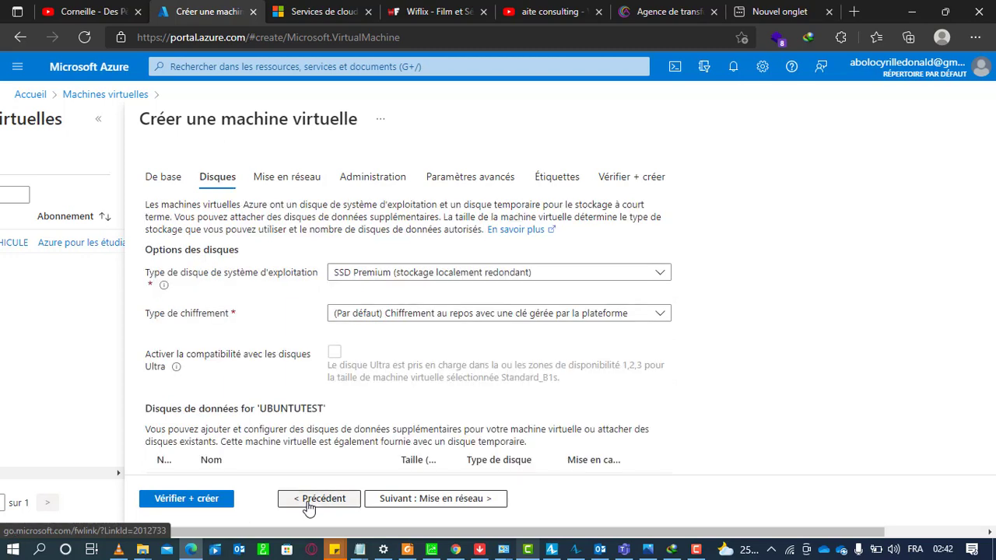
left_click(309, 503)
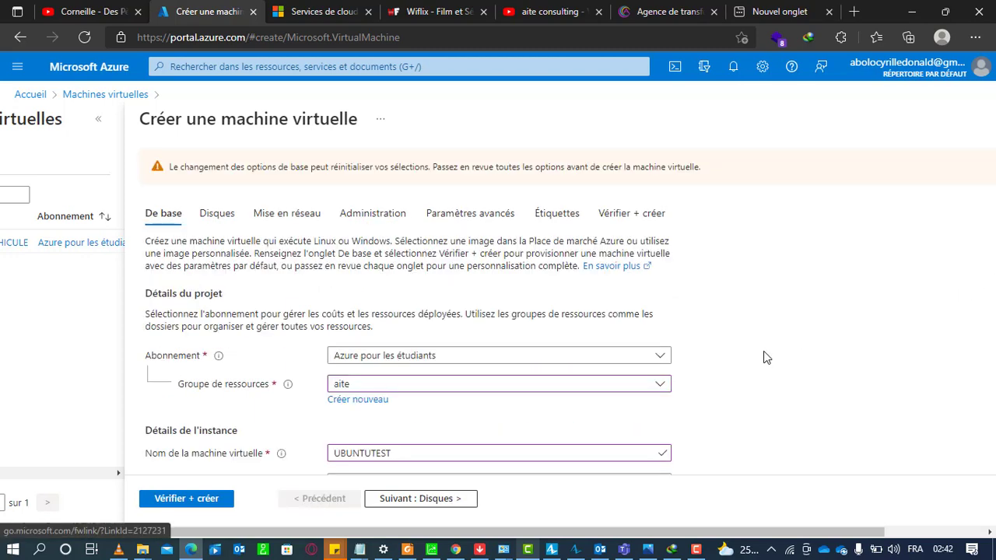
scroll(513, 267, "down", 3)
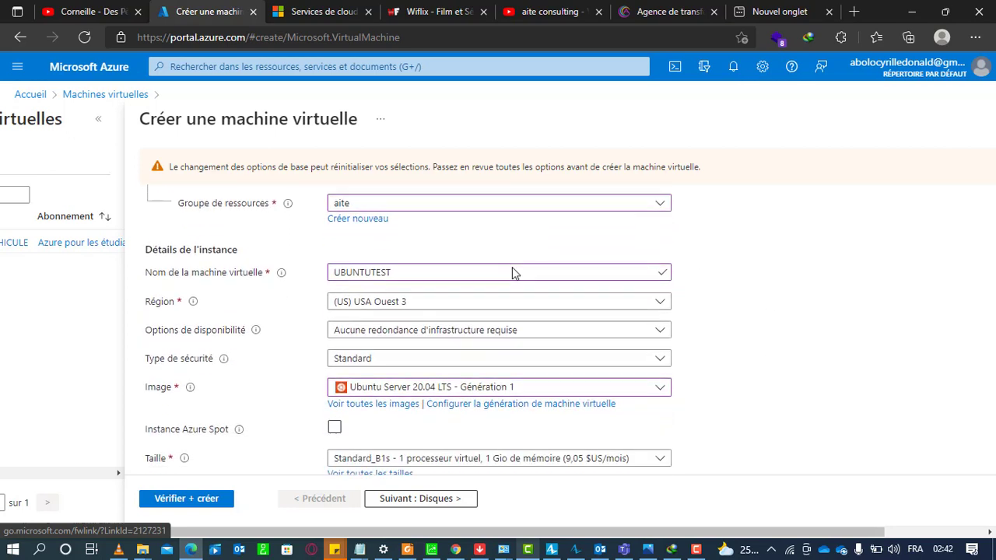
scroll(512, 271, "down", 3)
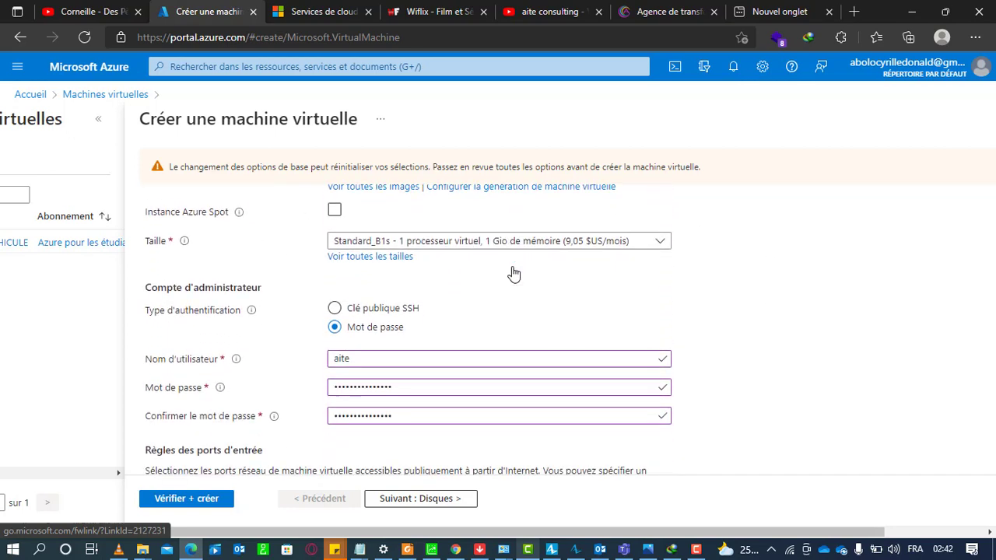
scroll(513, 273, "down", 2)
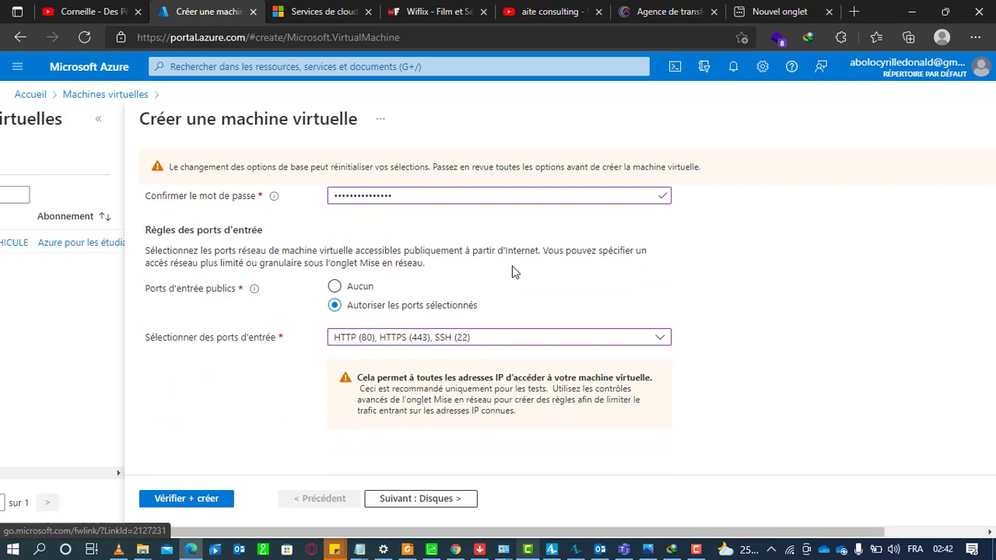
scroll(512, 272, "up", 10)
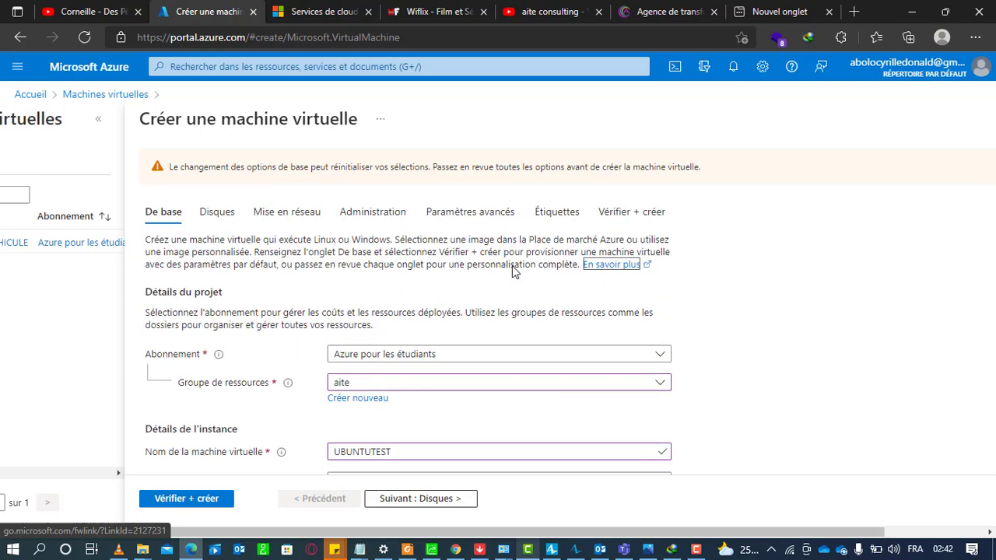
scroll(512, 271, "down", 3)
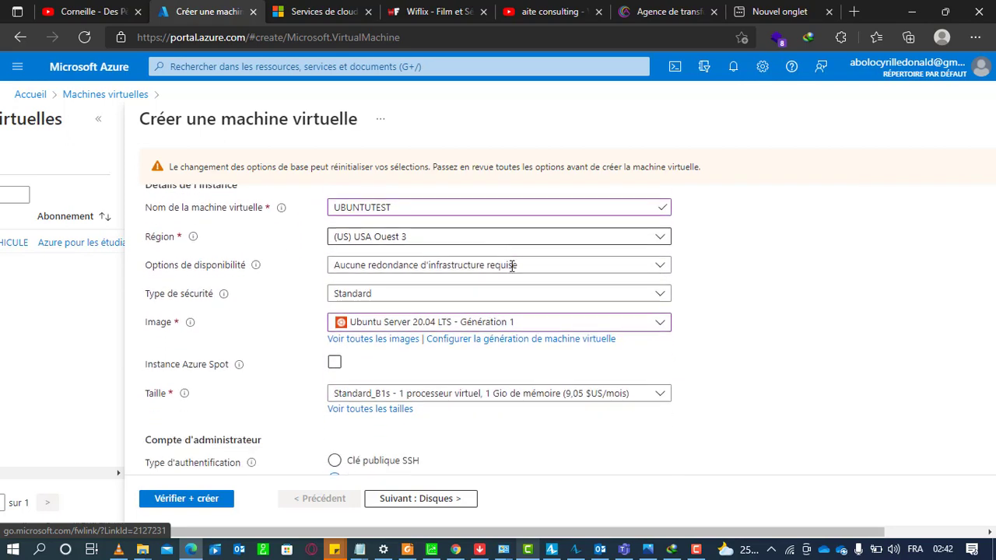
scroll(420, 424, "down", 1)
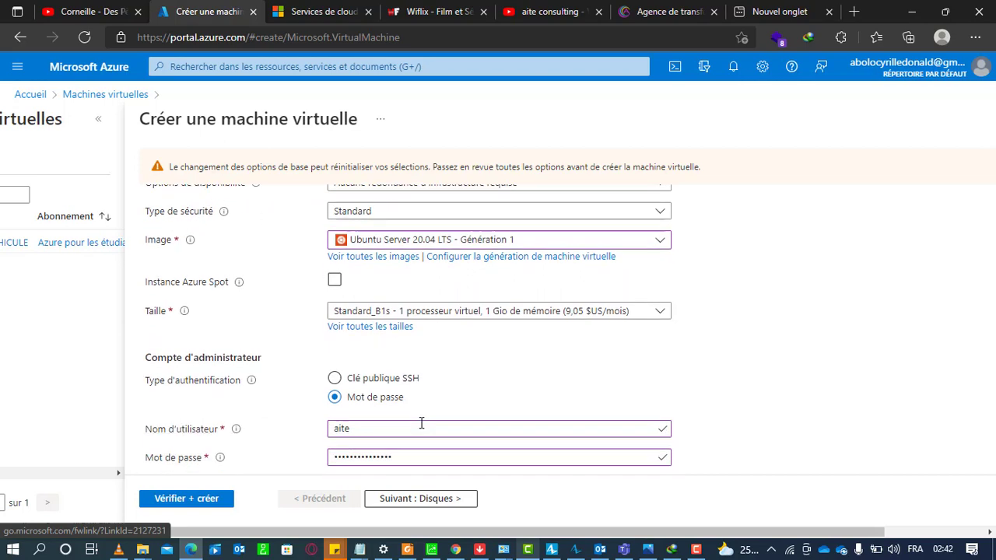
scroll(420, 424, "down", 2)
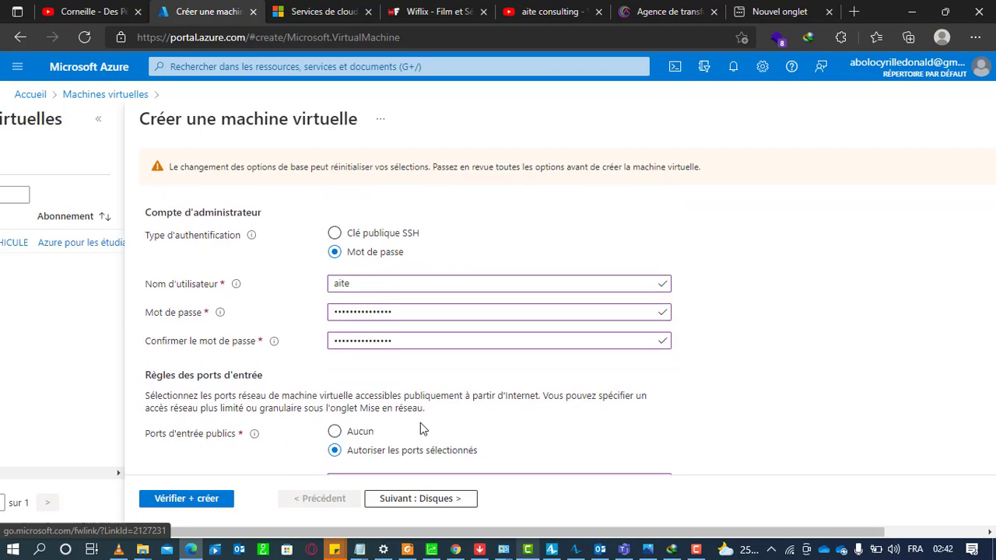
scroll(420, 423, "down", 2)
scroll(421, 425, "up", 4)
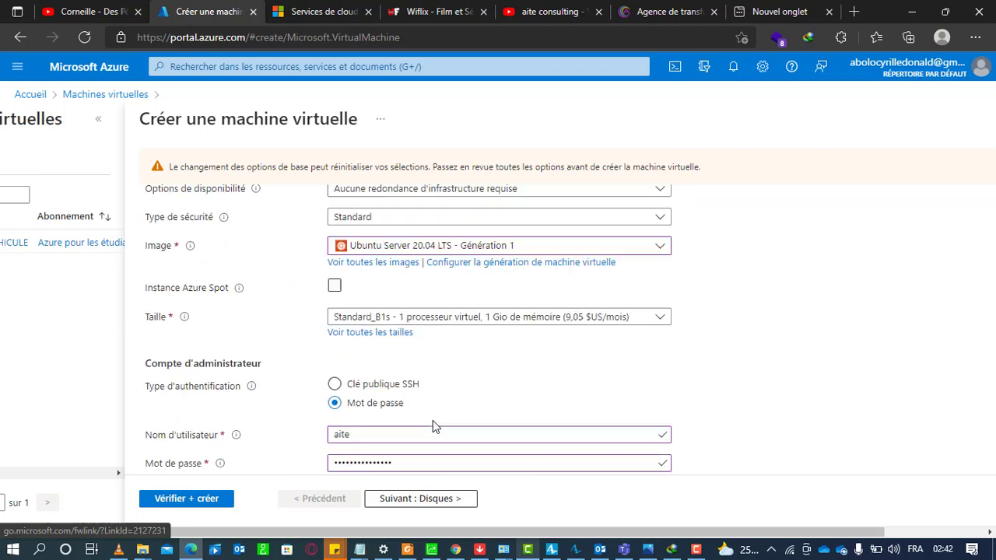
scroll(433, 427, "up", 4)
scroll(433, 427, "down", 1)
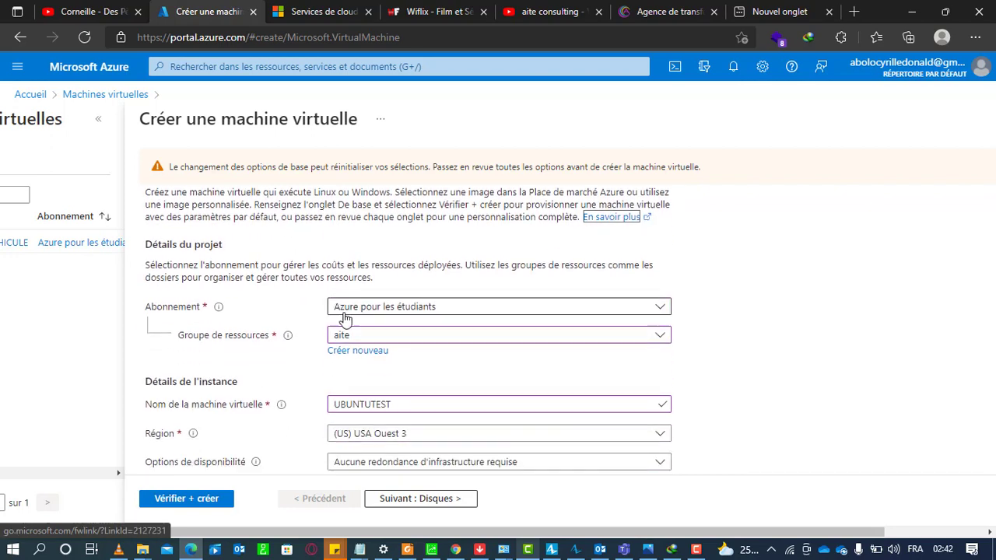
scroll(347, 322, "down", 2)
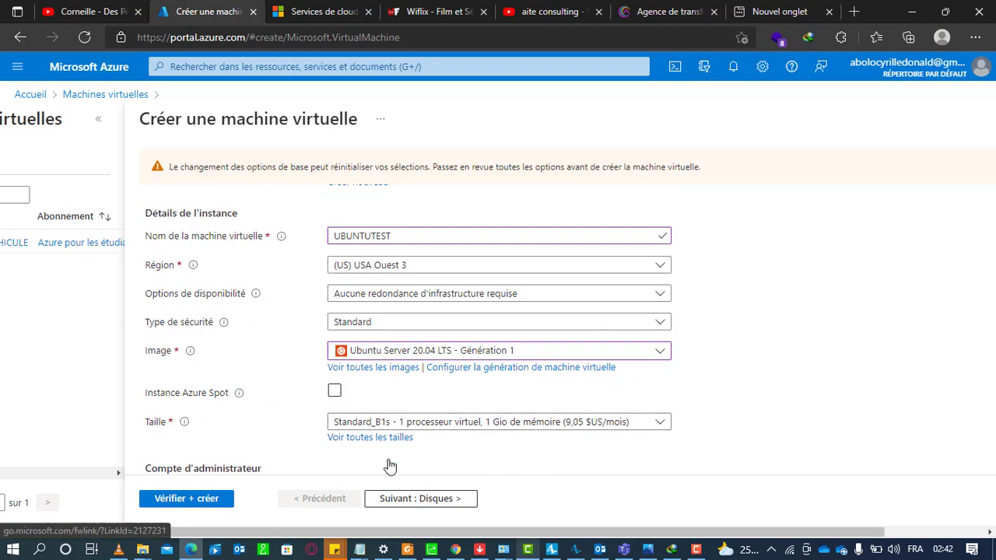
scroll(389, 465, "down", 1)
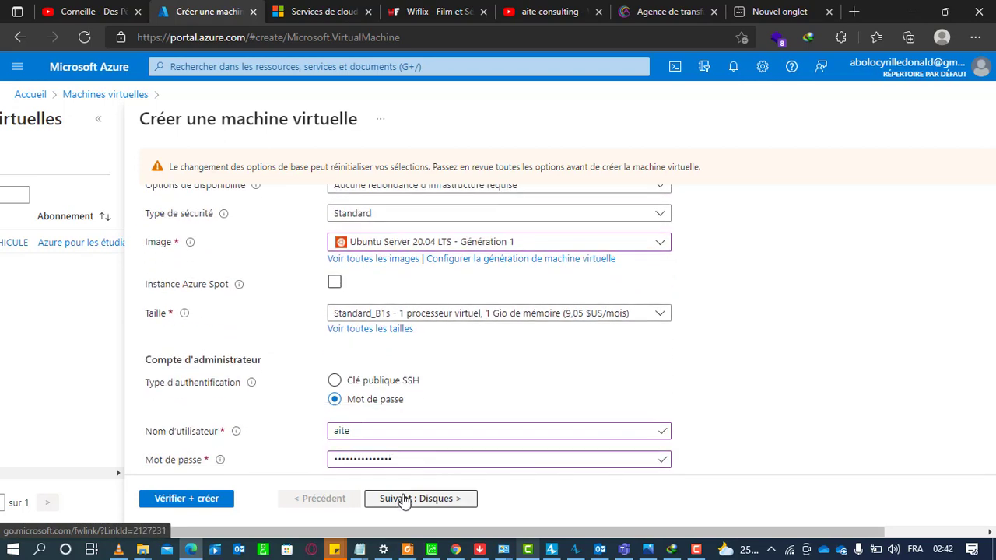
Step: Advance through disks, networking, administration, advanced settings and tags with defaults to Vérifier + créer
left_click(402, 499)
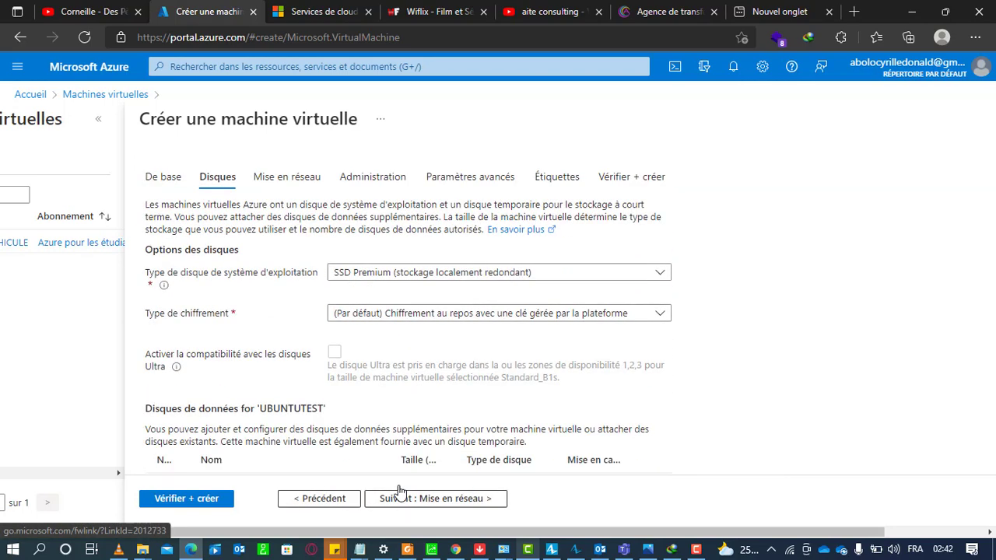
scroll(386, 349, "down", 1)
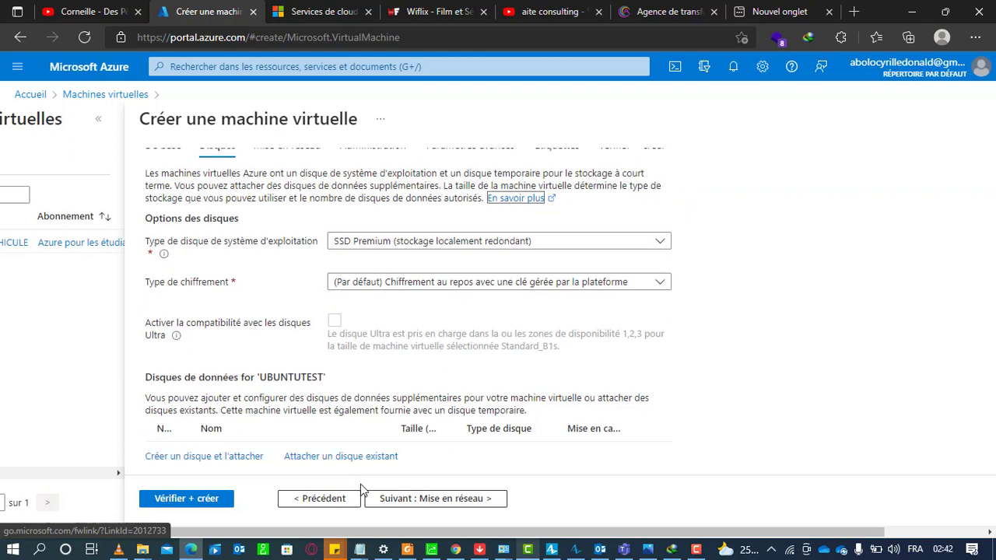
left_click(403, 499)
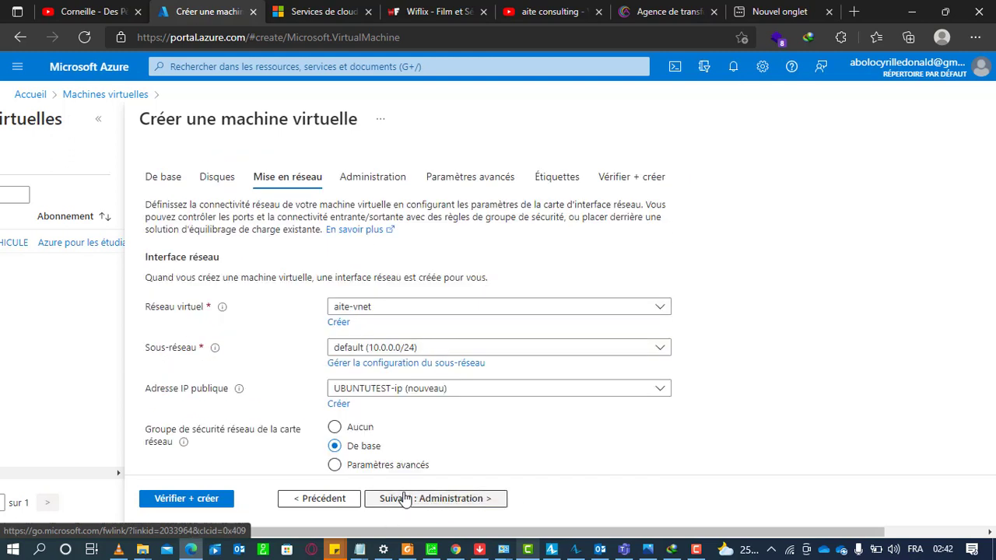
scroll(403, 499, "down", 3)
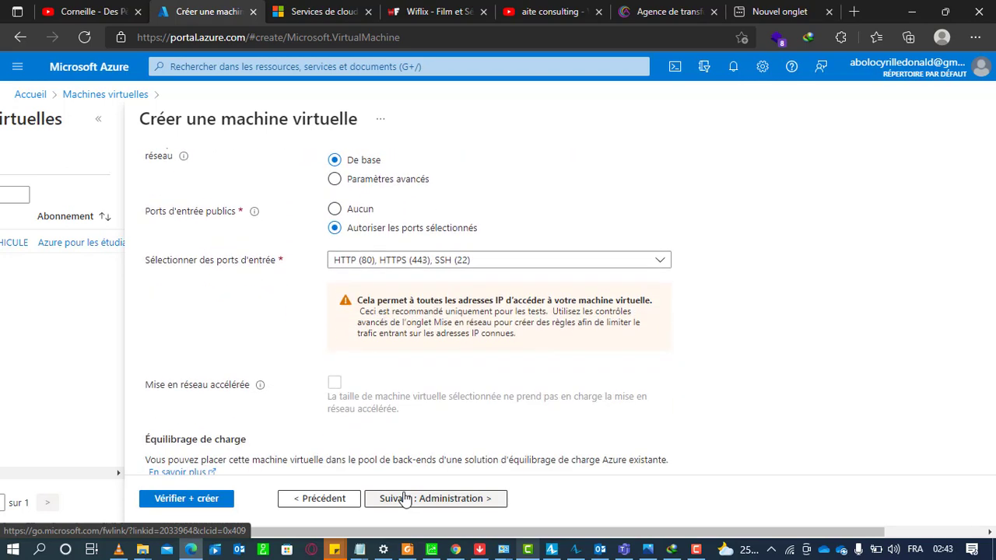
scroll(403, 498, "down", 2)
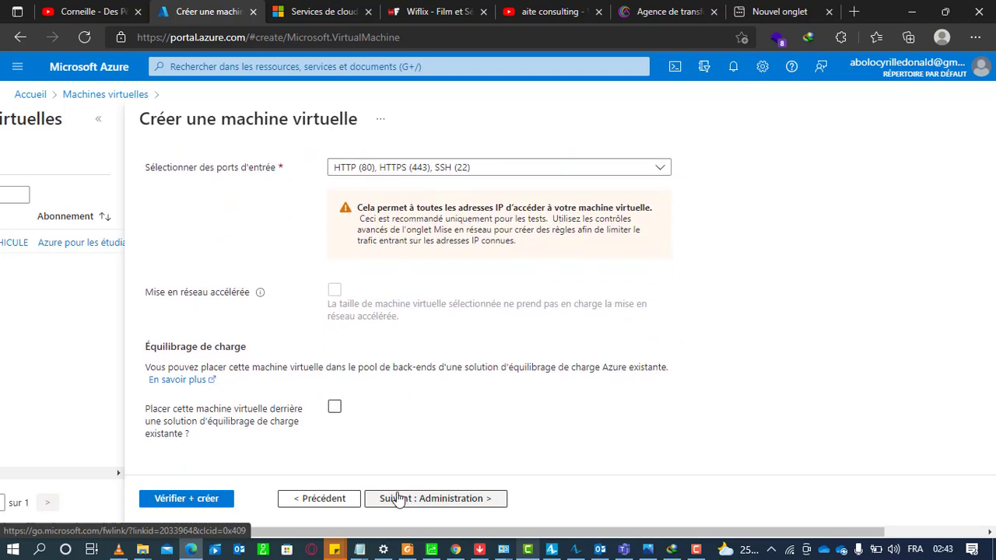
left_click(400, 500)
left_click(400, 500)
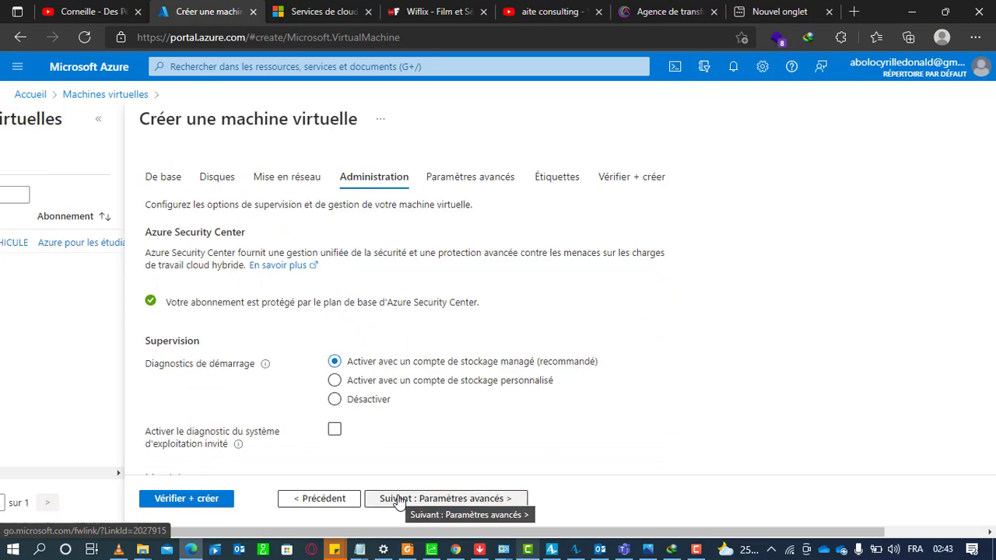
left_click(400, 500)
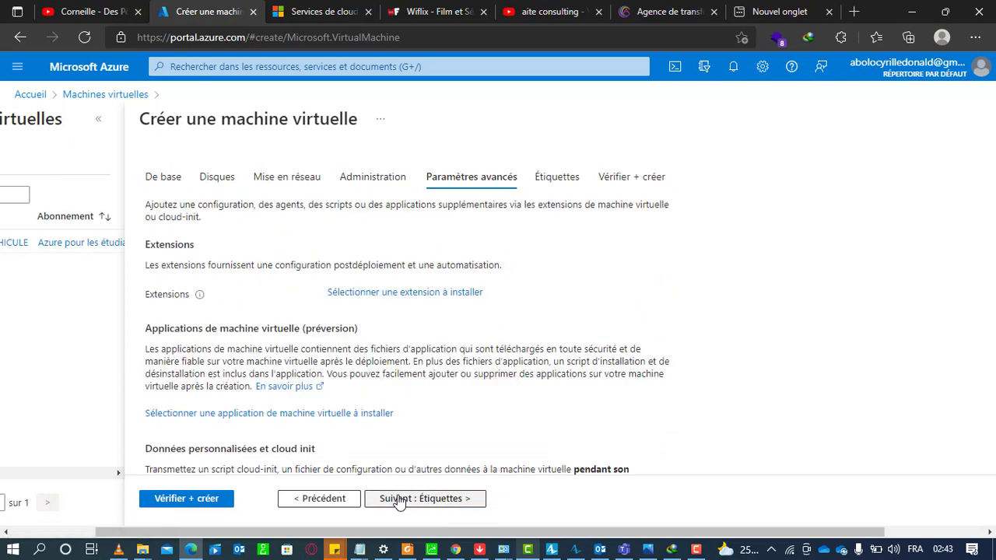
scroll(398, 500, "down", 2)
left_click(398, 500)
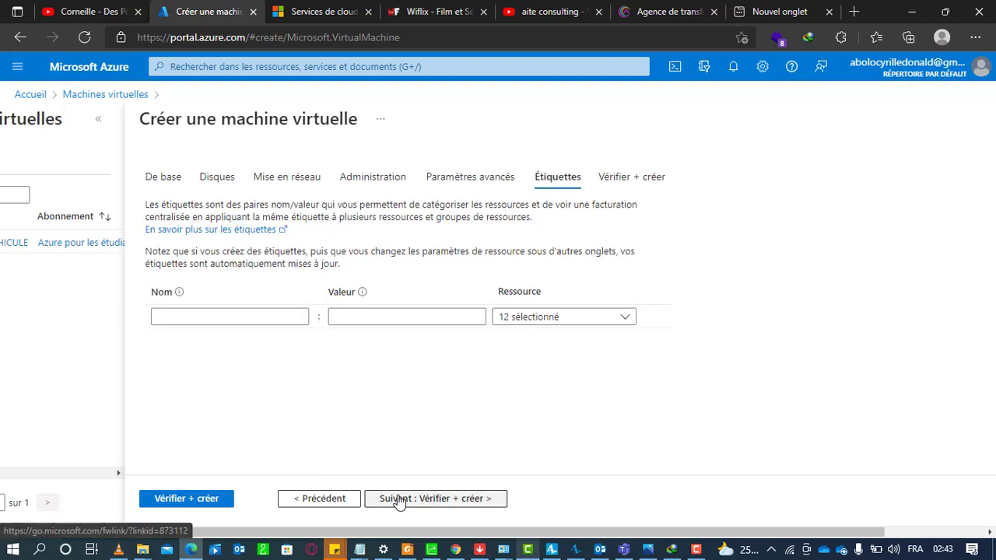
left_click(398, 500)
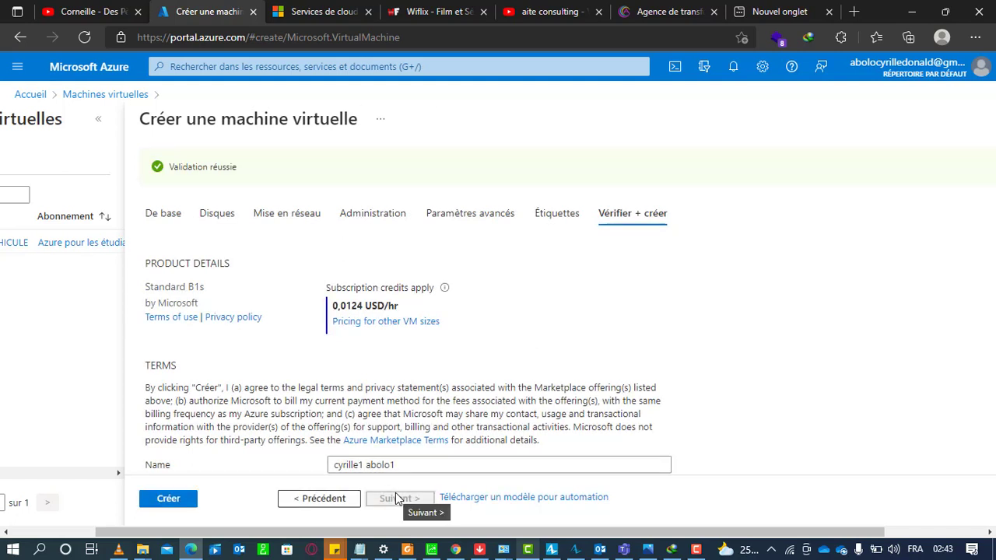
Step: Review the validated summary (Standard B1s, 0,0124 USD/hr) and submit the VM with Créer
mouse_move(359, 549)
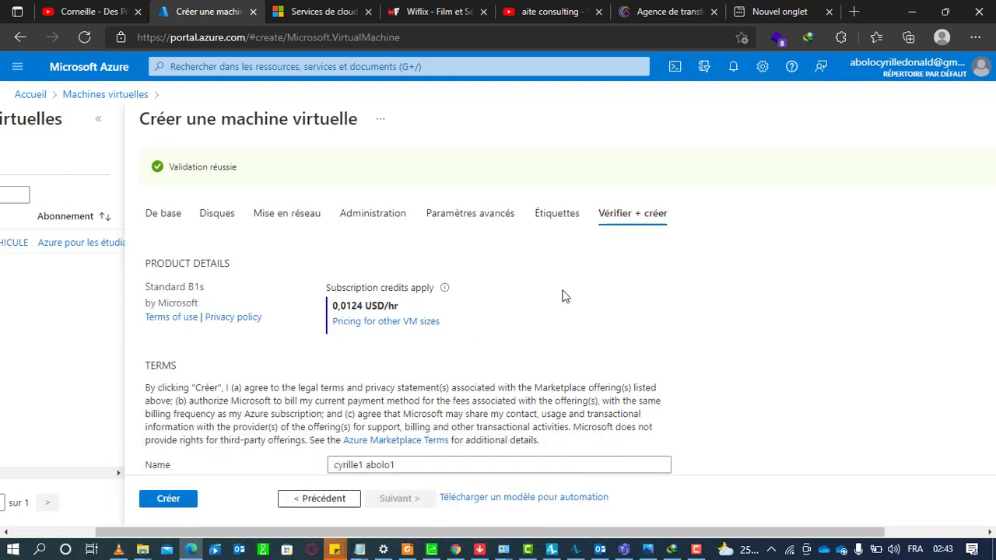
scroll(418, 438, "down", 3)
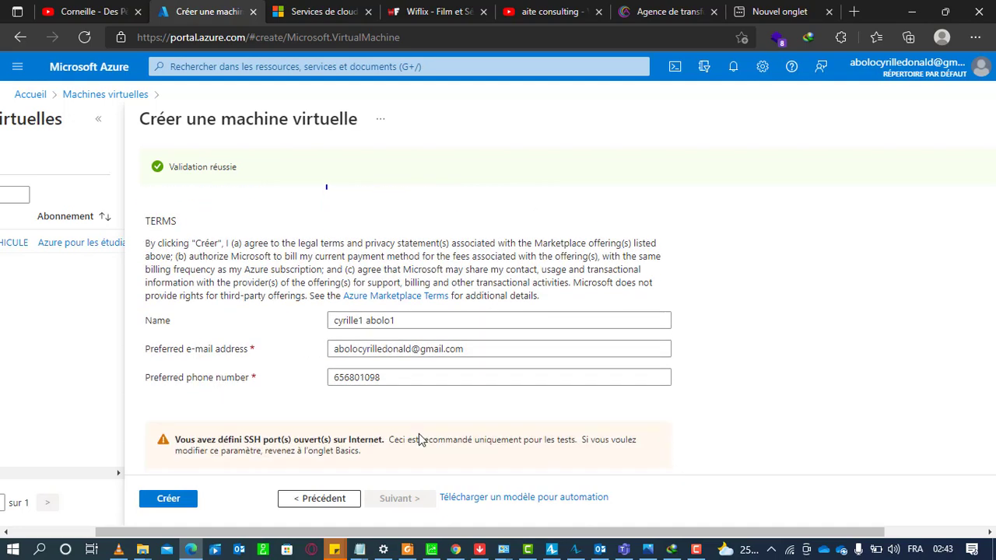
scroll(418, 436, "down", 8)
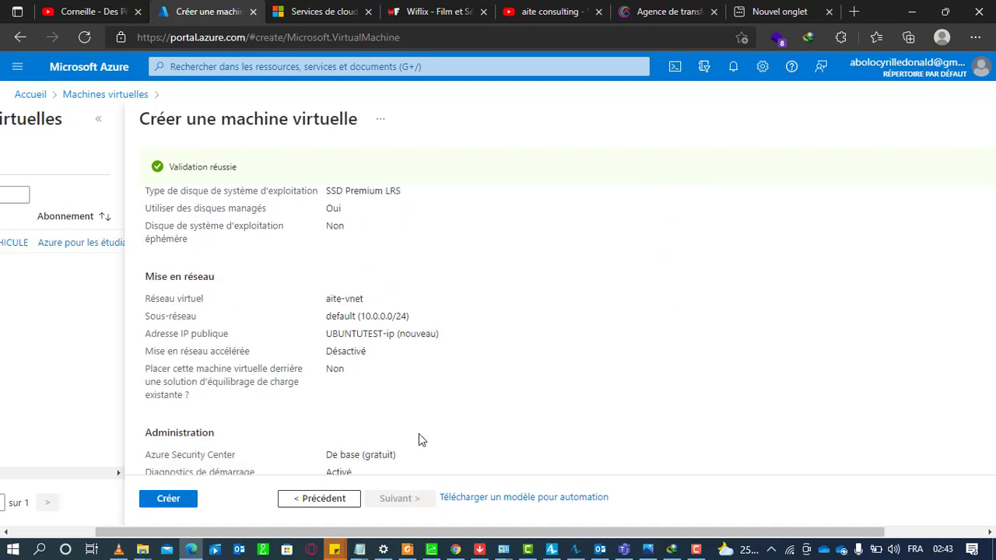
scroll(419, 436, "up", 10)
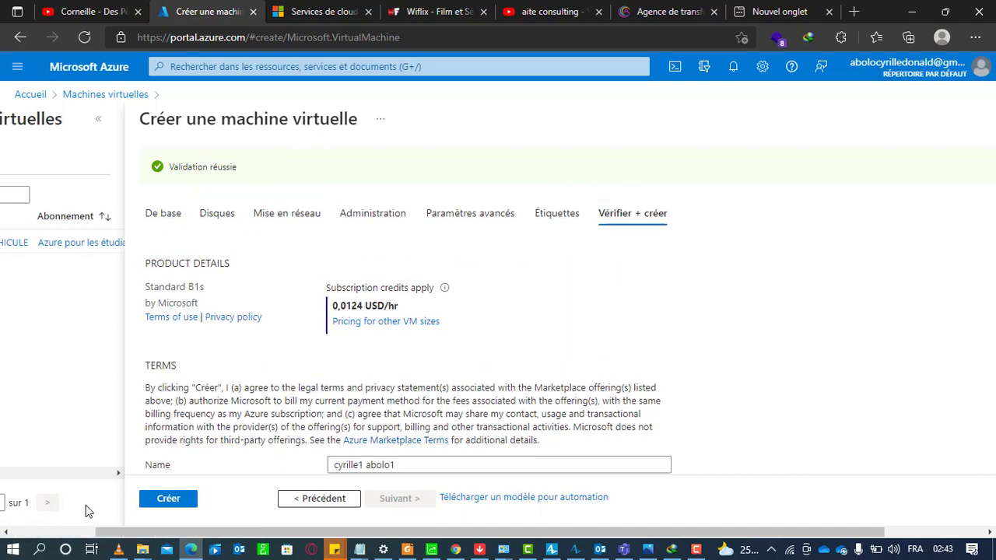
left_click(169, 501)
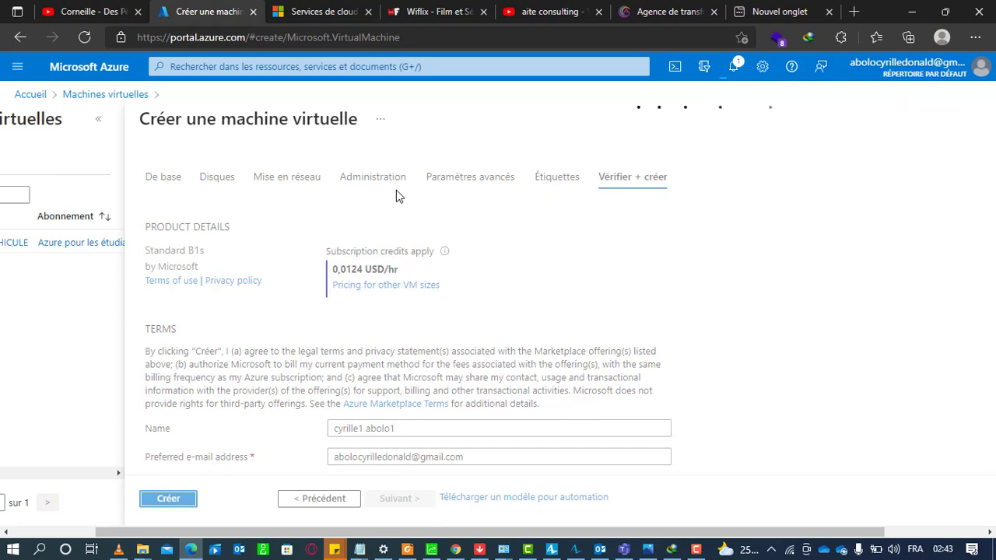
left_click(279, 8)
Step: Check the in-progress deployment overview, then bring up the Windows Start menu
left_click(214, 9)
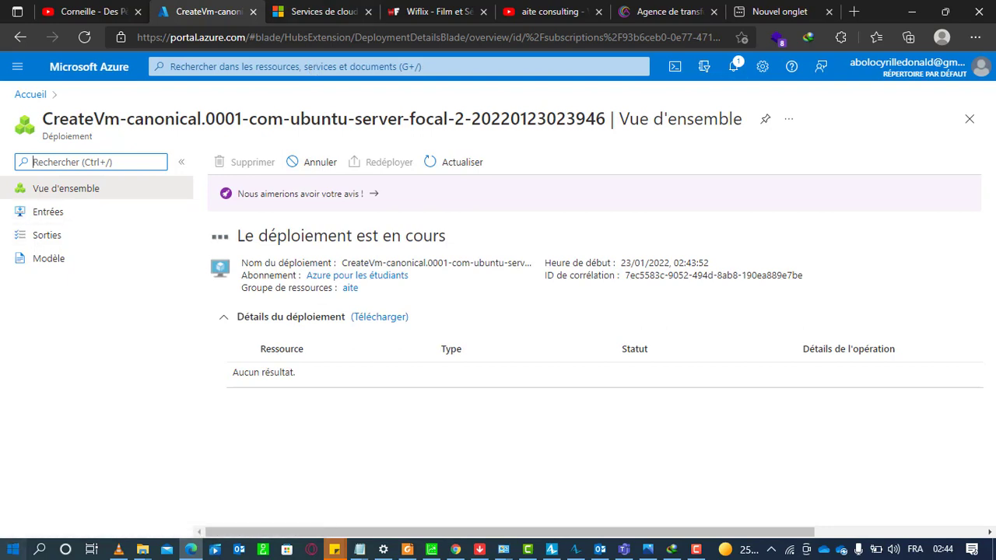
left_click(12, 549)
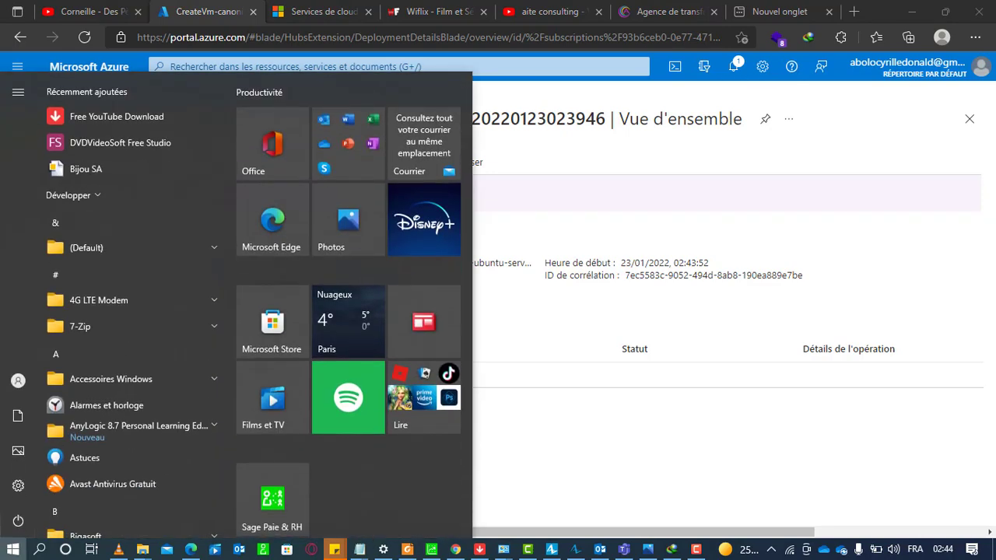
Step: Search 'pu' and launch PuTTY, then return to the Azure deployment overview
type("put")
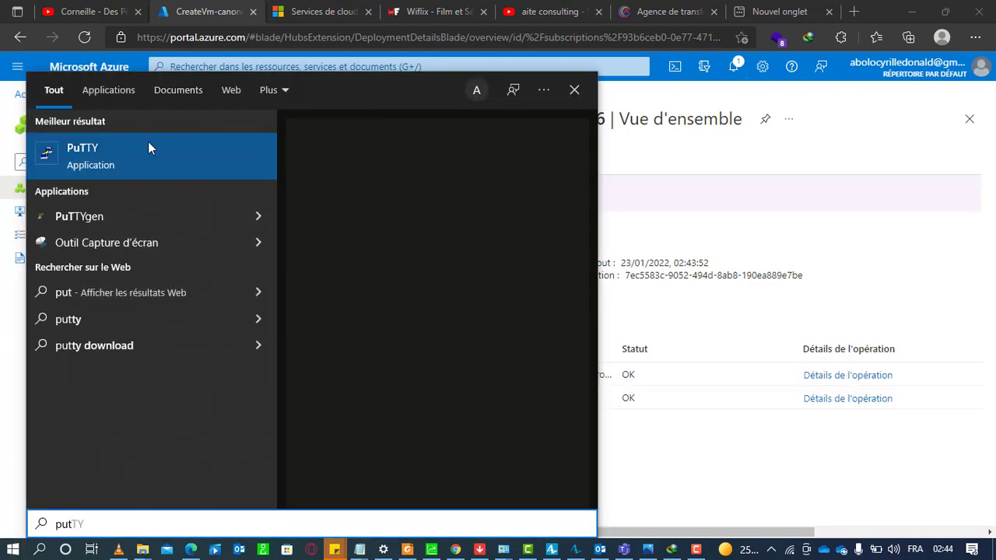
left_click(146, 160)
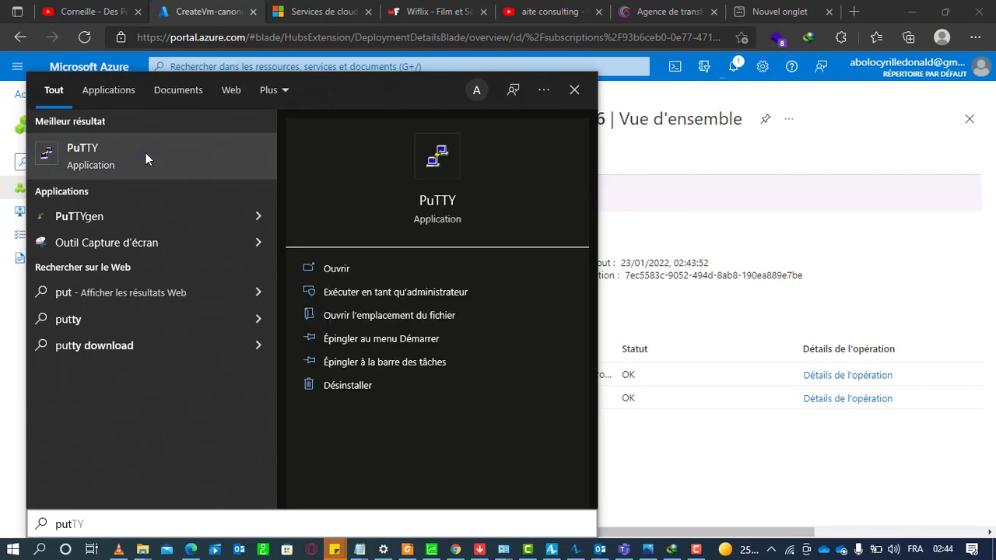
left_click(143, 156)
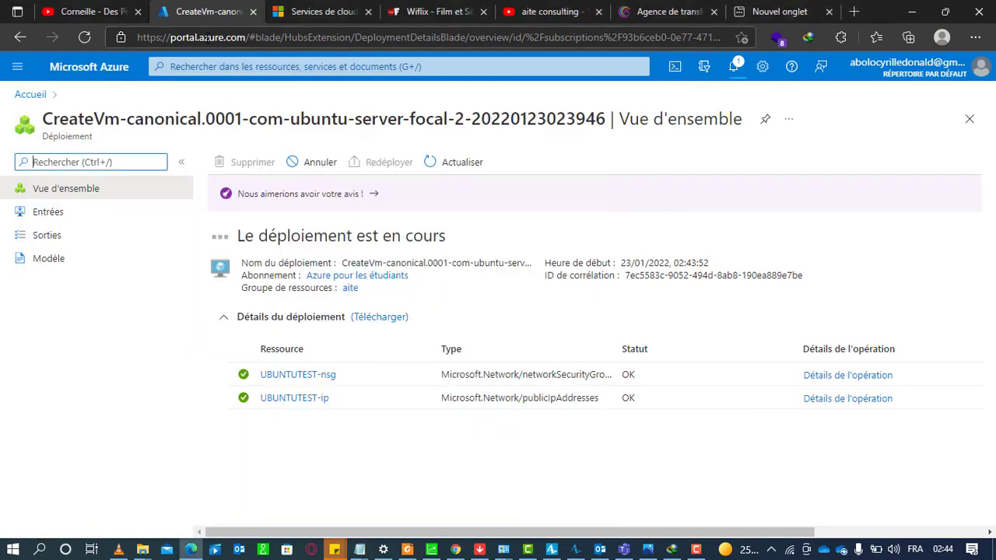
left_click(319, 11)
left_click(244, 8)
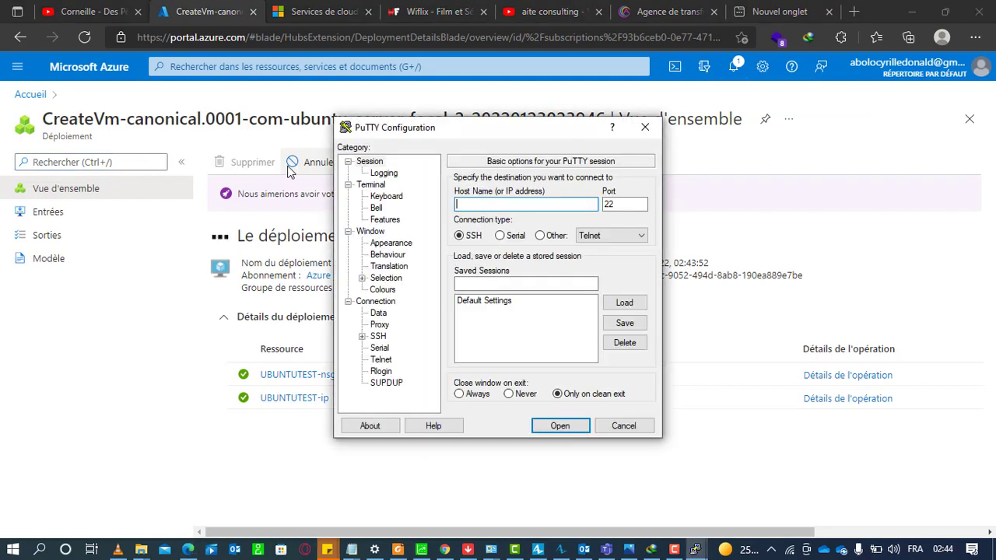
left_click(119, 375)
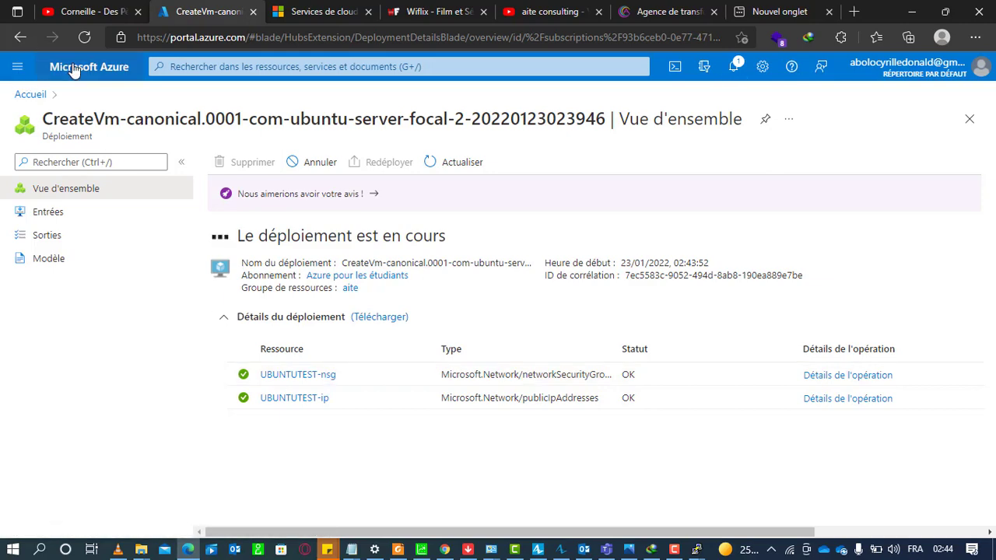
left_click(338, 8)
Step: Go to the Machines virtuelles list from the portal's main menu
left_click(178, 8)
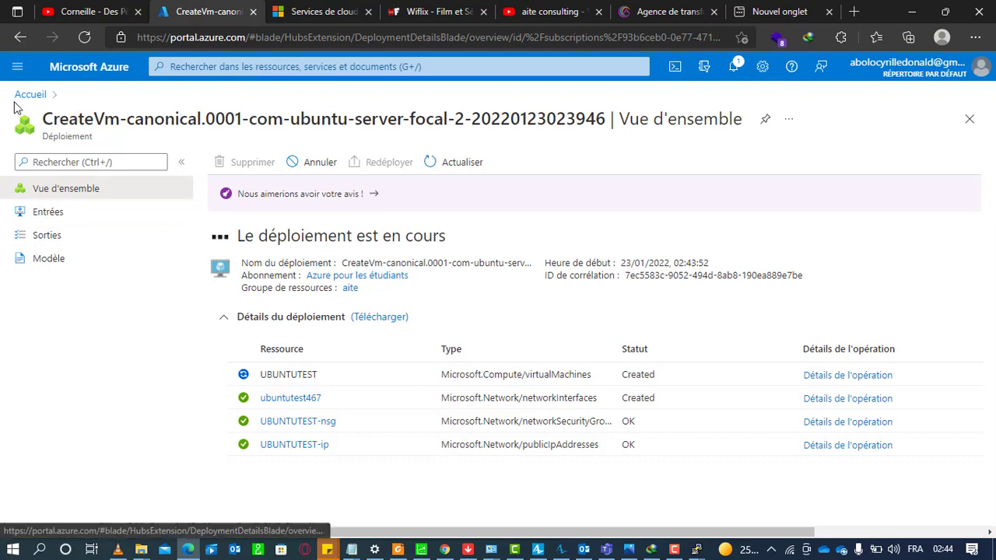
left_click(15, 70)
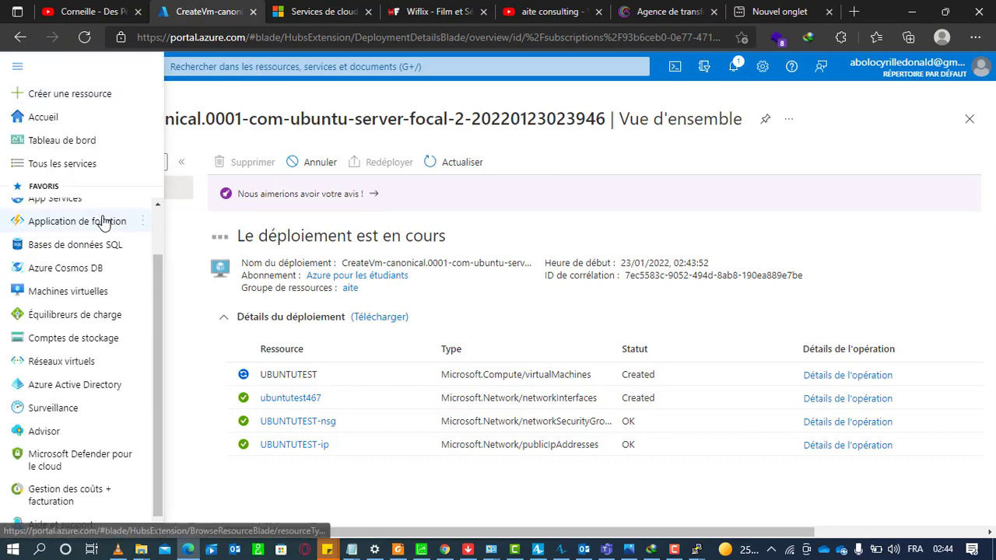
left_click(111, 294)
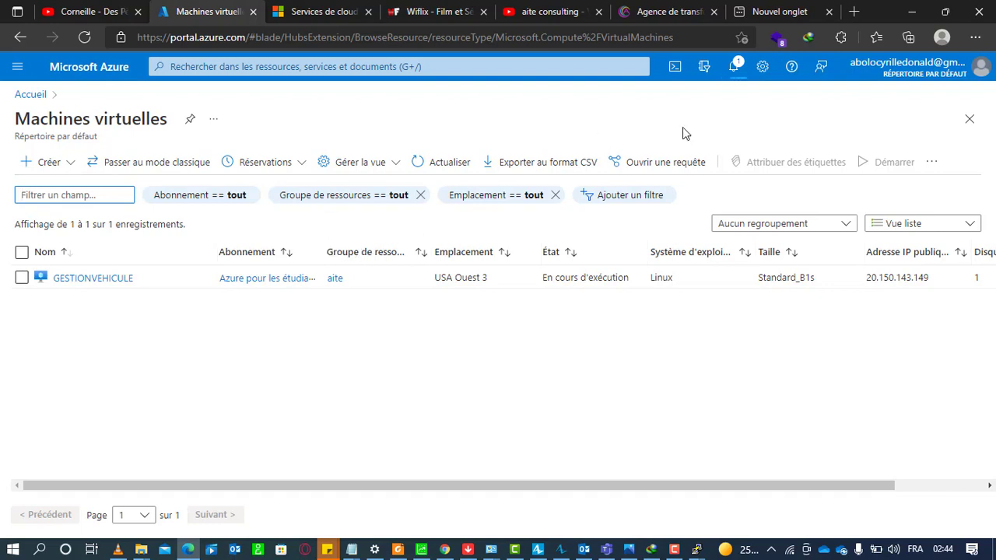
Step: Open the new UBUNTUTEST VM from the Déploiement réussi notification
left_click(738, 71)
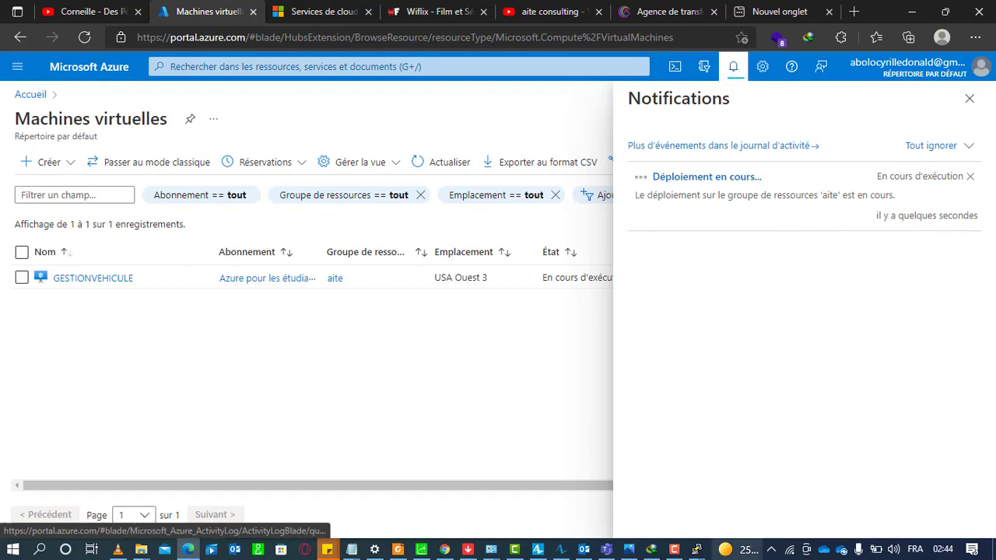
mouse_move(696, 549)
left_click(733, 498)
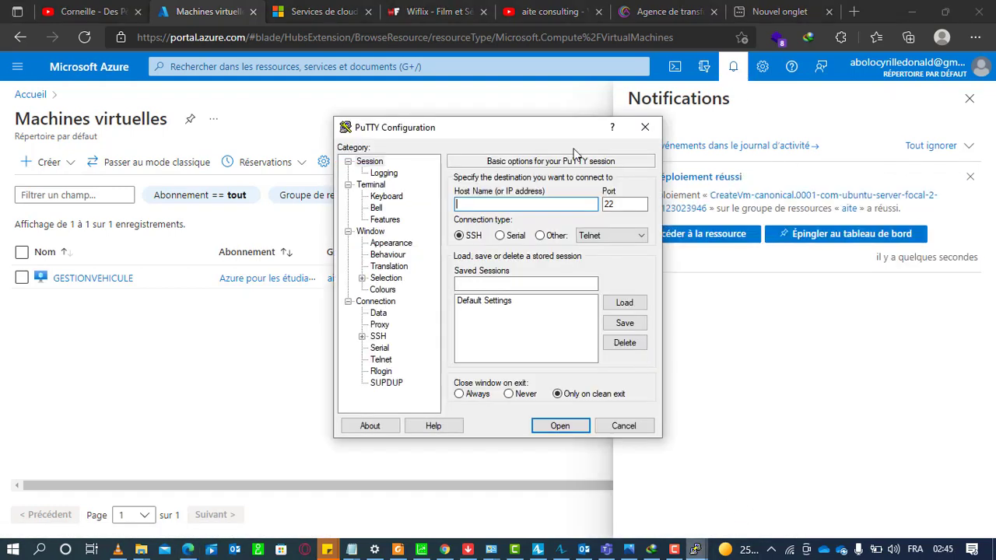
left_click(731, 500)
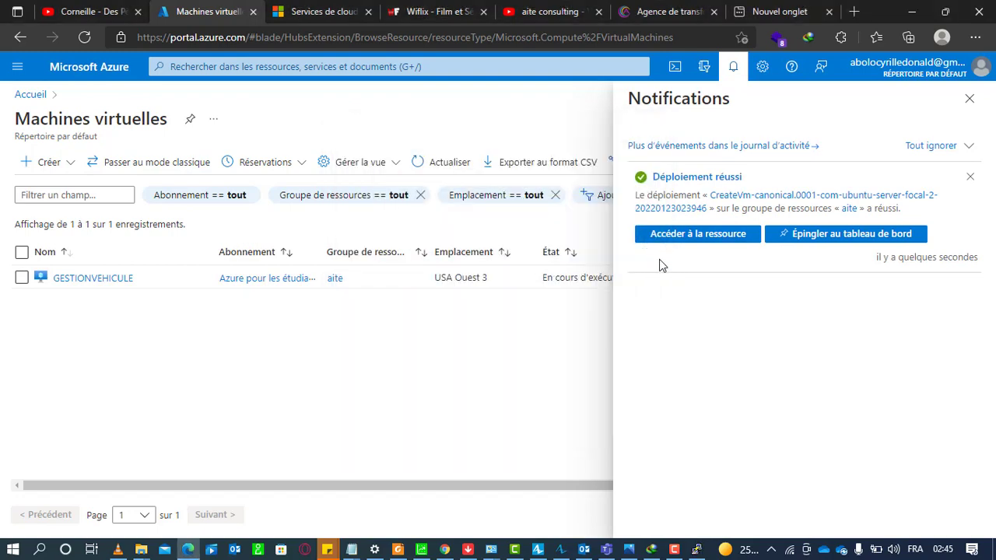
left_click(694, 240)
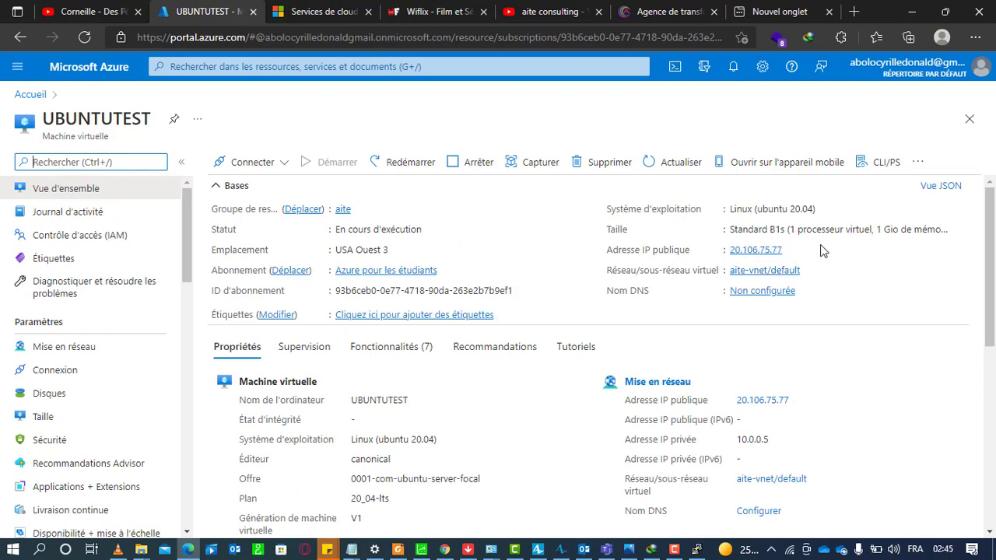
Step: Copy UBUNTUTEST's public IP 20.106.75.77 and bring up a new PuTTY configuration window
left_click_drag(994, 271, 957, 193)
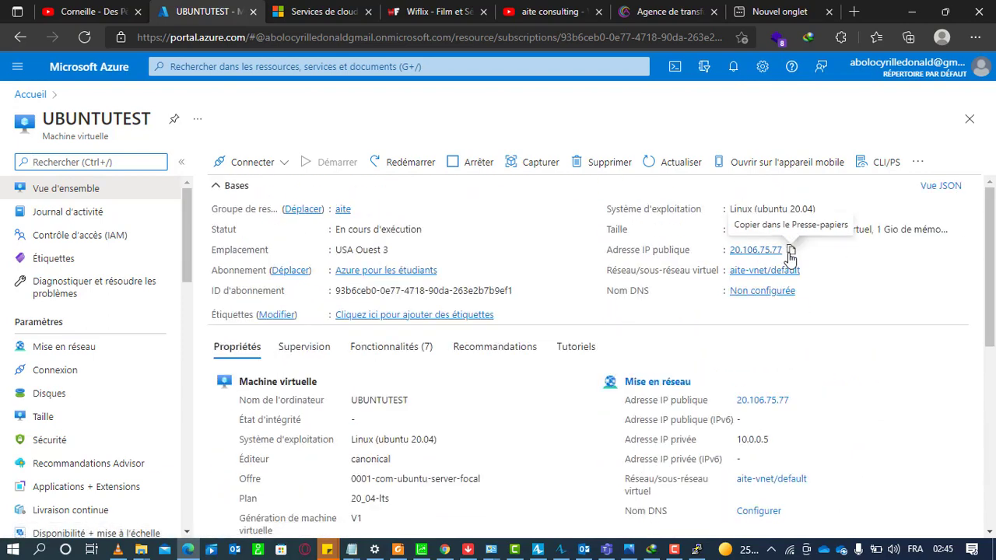
left_click(790, 251)
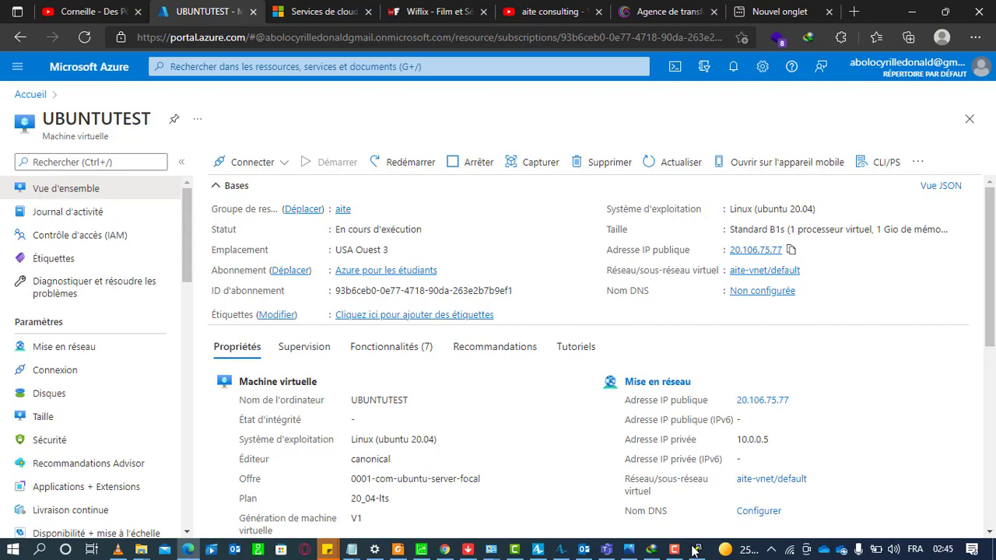
left_click(694, 550)
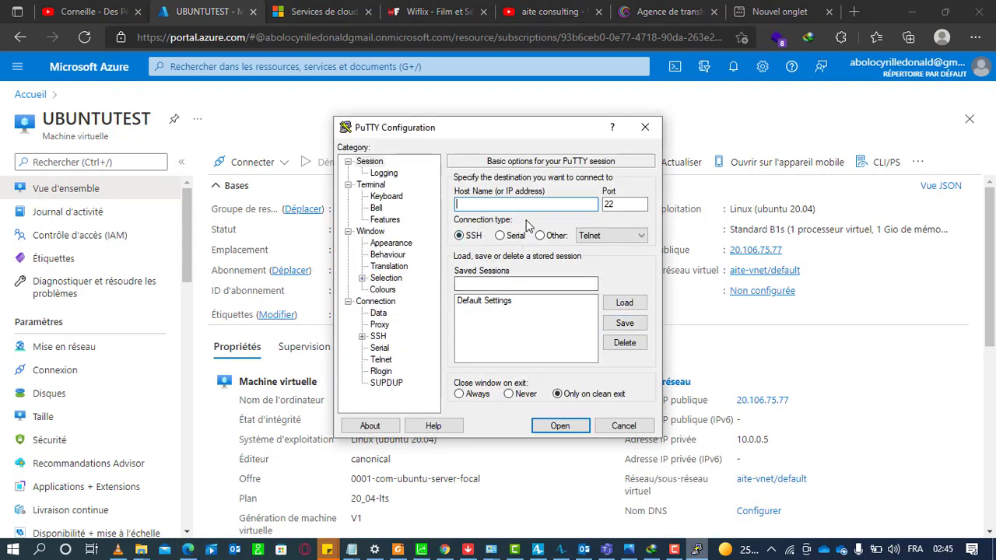
Step: Connect PuTTY by SSH to 20.106.75.77, accept the host key and enter the login username
key("ctrl+v")
left_click(560, 426)
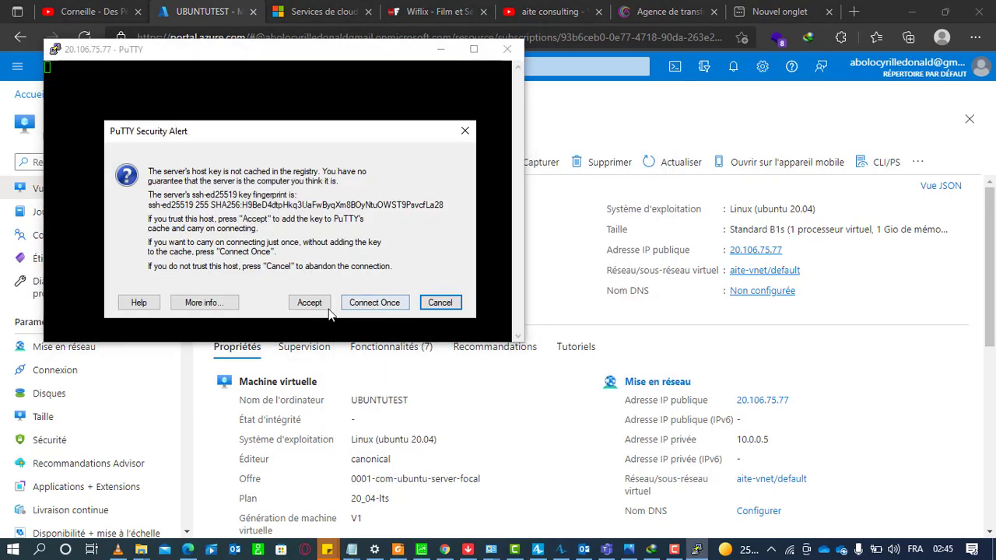
left_click(323, 305)
type("aite")
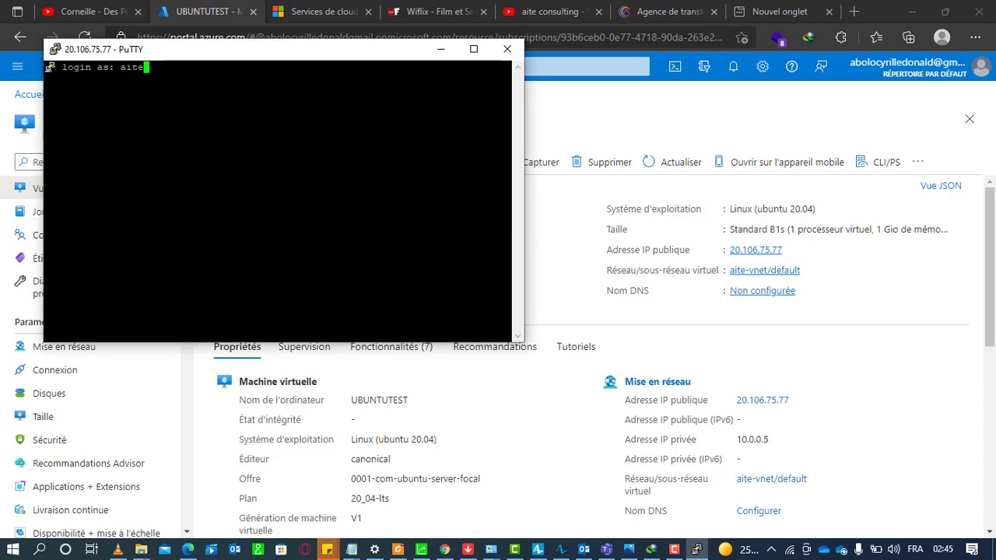
key("Return")
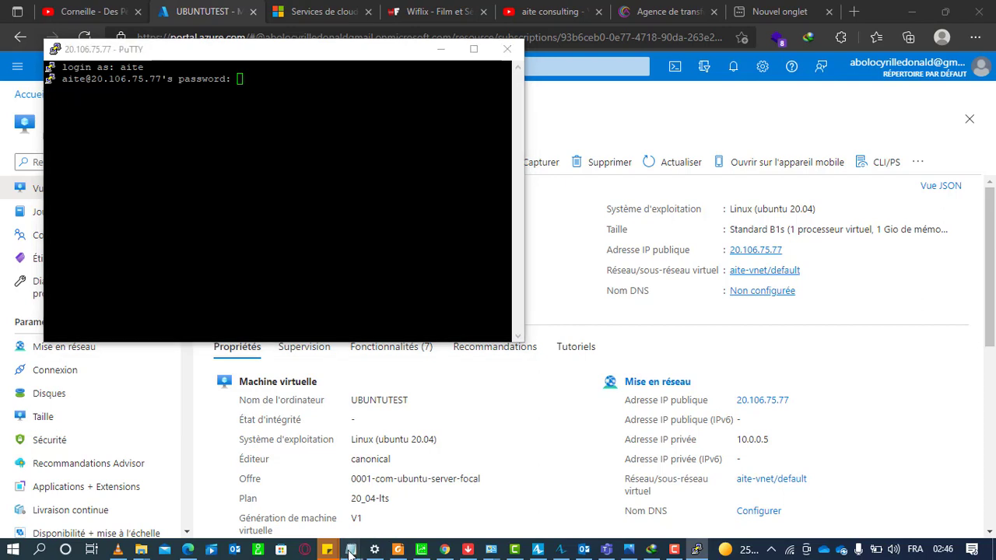
Step: Copy the account password from the notes and submit it in PuTTY to log in
mouse_move(351, 549)
left_click(535, 490)
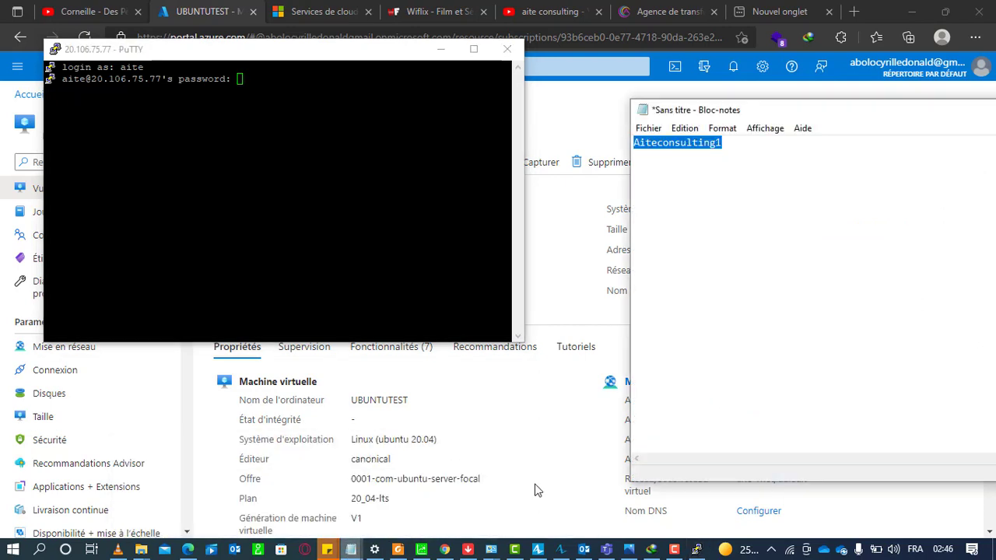
right_click(688, 142)
left_click(725, 188)
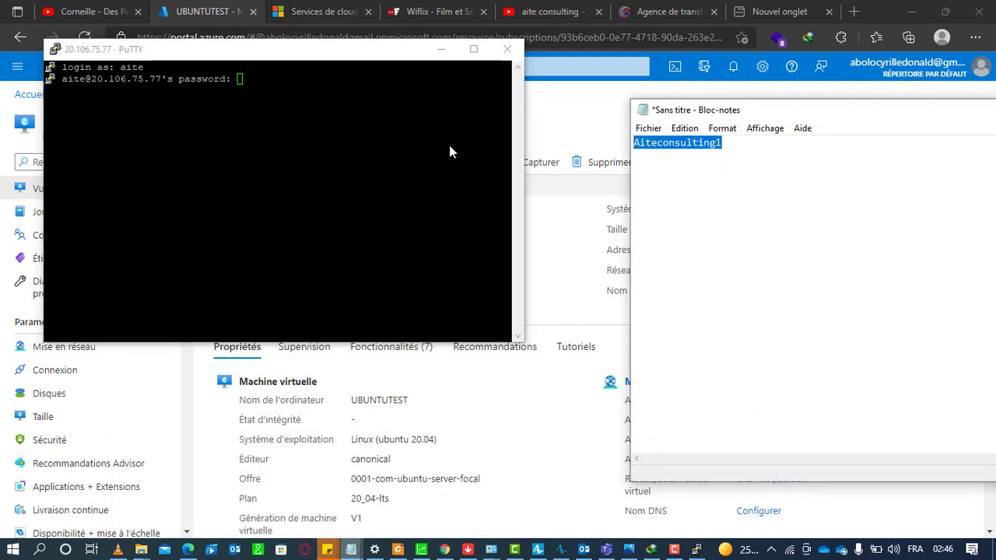
left_click(449, 146)
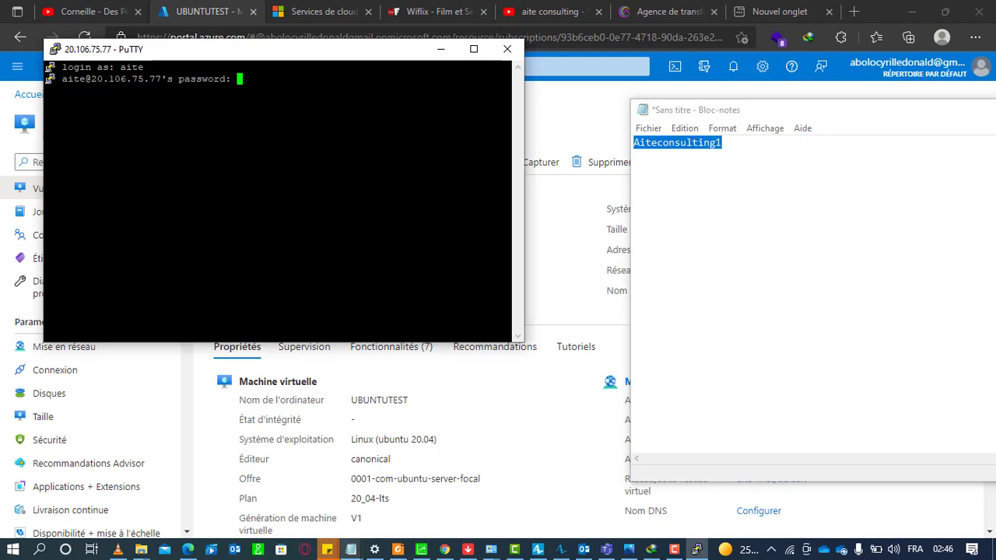
key("Return")
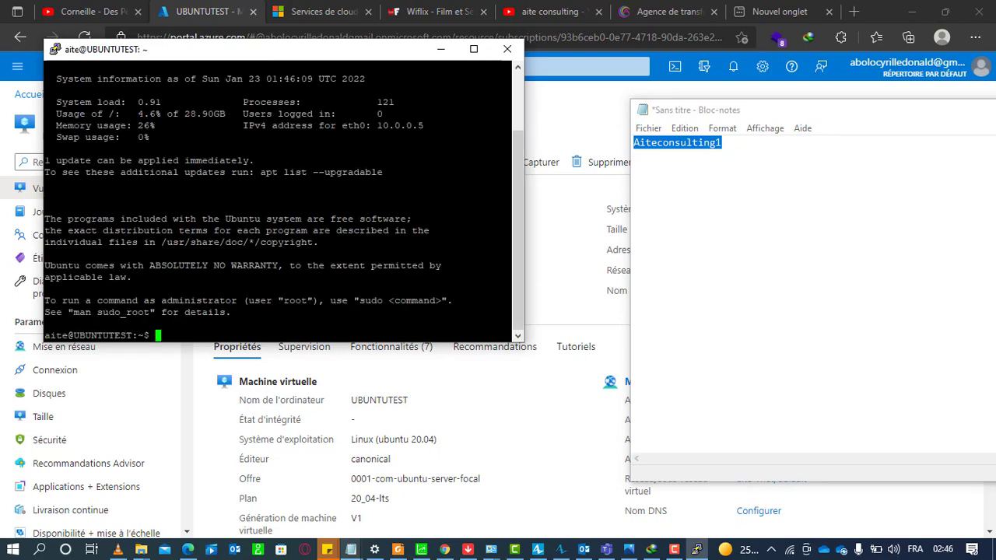
Step: Become root with sudo su, list the directory with ls, and run apt update
type("sudo su")
key("Return")
type("la")
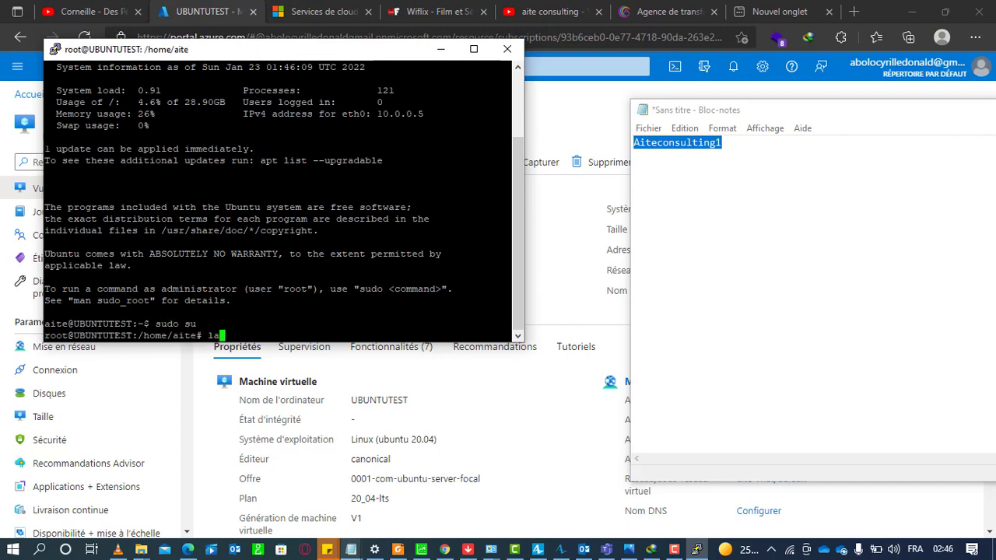
key("BackSpace")
type("s")
key("Return")
type("ap")
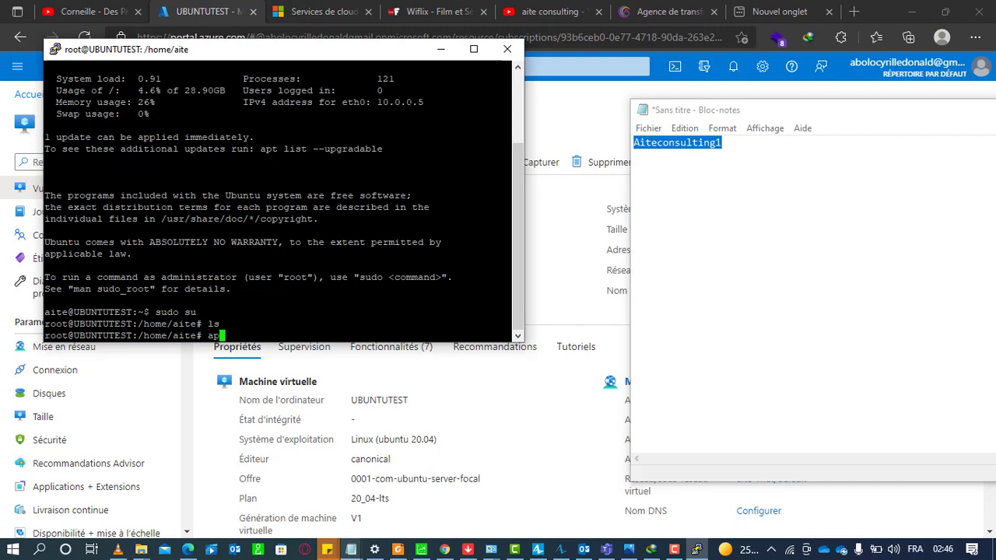
type("t p")
key("BackSpace")
type("update")
key("Return")
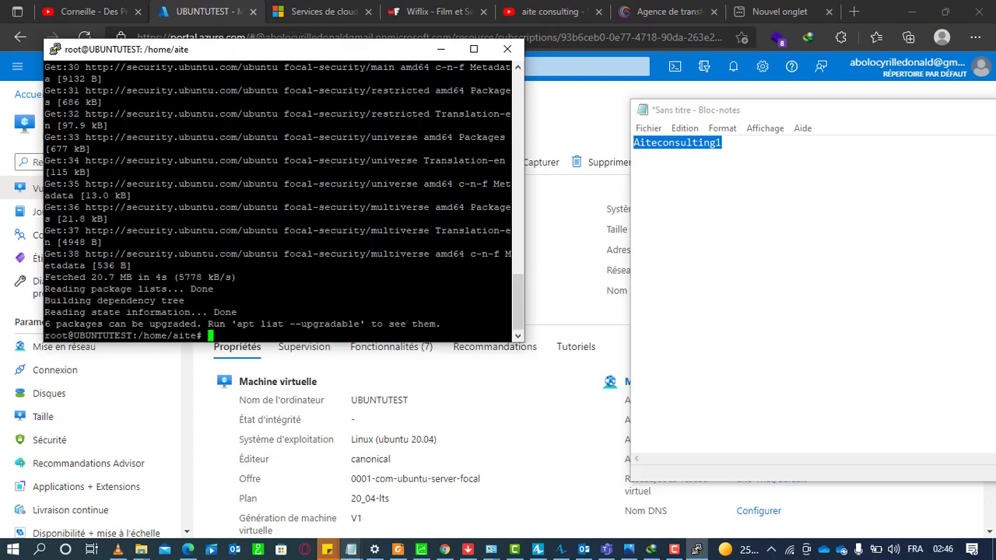
Step: Install Apache2 with apt install apache2, confirming with y
type("apt install apac")
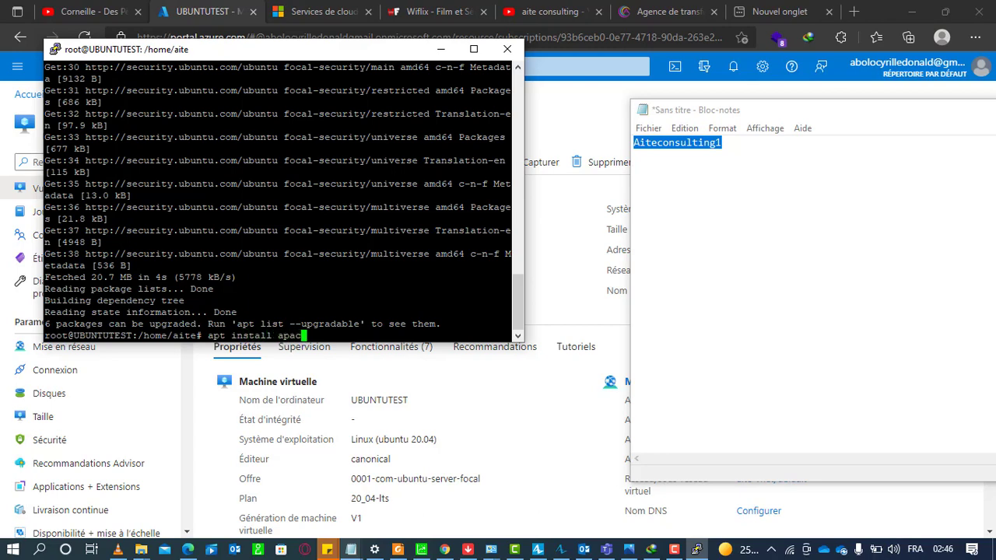
type("he2")
key("Return")
type("y")
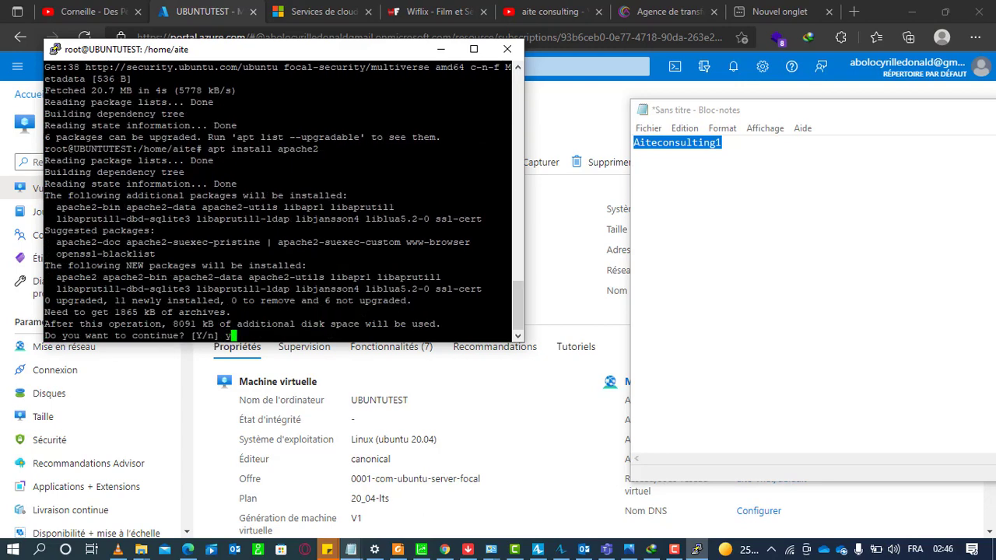
key("Return")
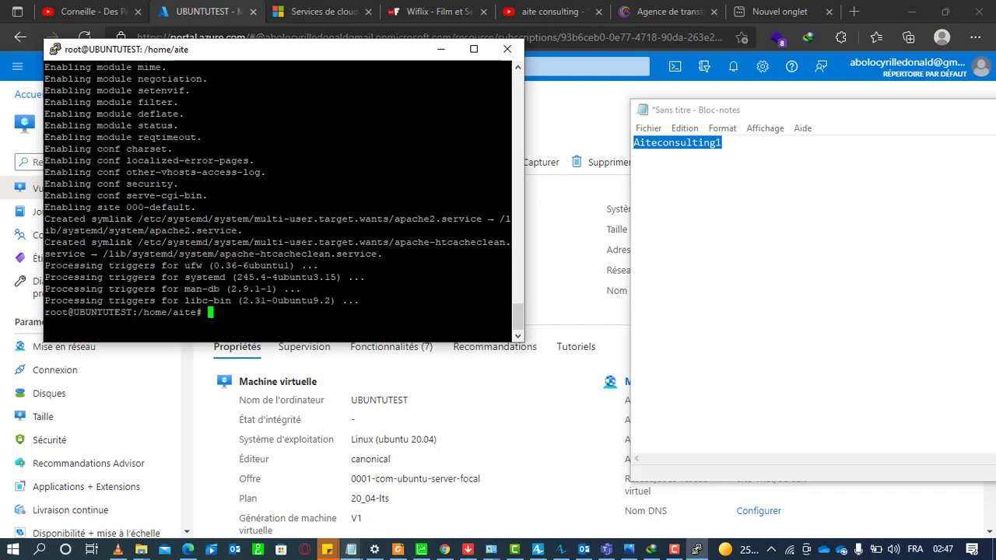
Step: Upgrade the installed packages with apt upgrade, confirming with Y
type("apt upgrade")
key("Return")
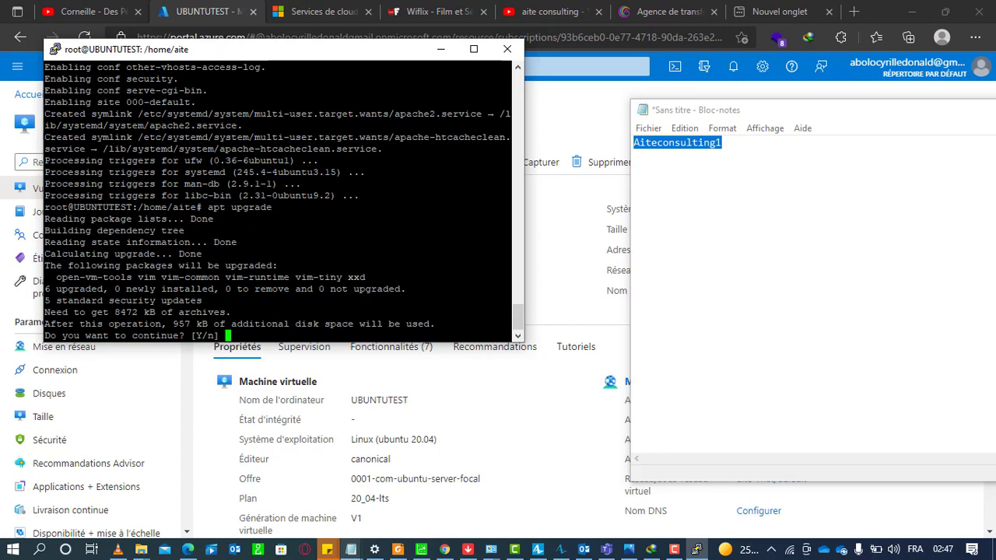
type("Y")
key("Return")
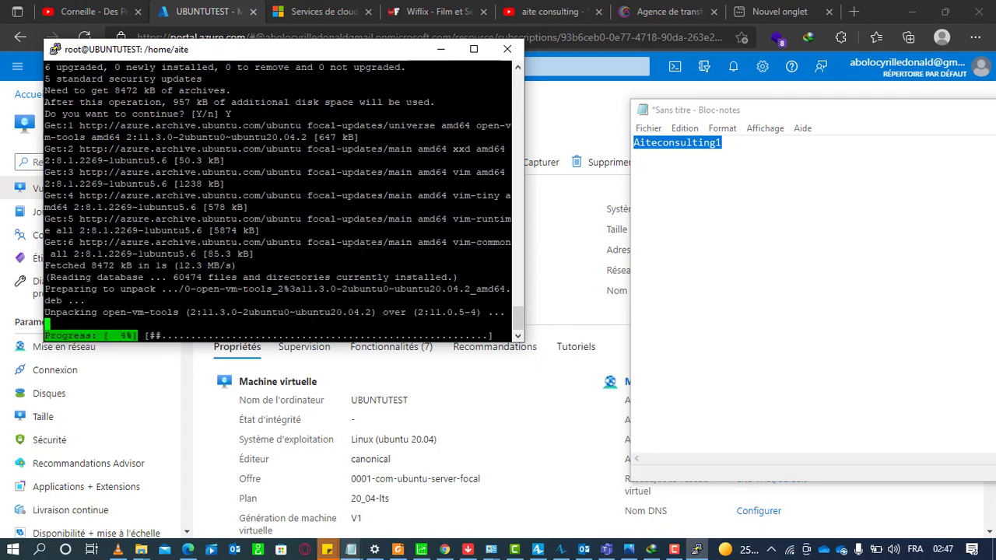
Step: Open UBUNTUTEST's overview from the virtual machines list, checking PuTTY that the upgrade finished
left_click(198, 8)
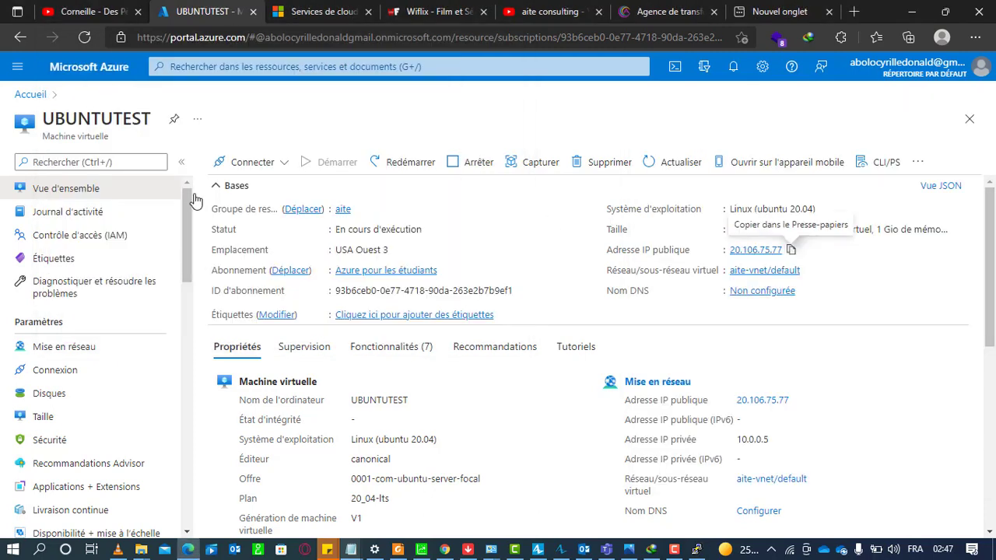
left_click(90, 72)
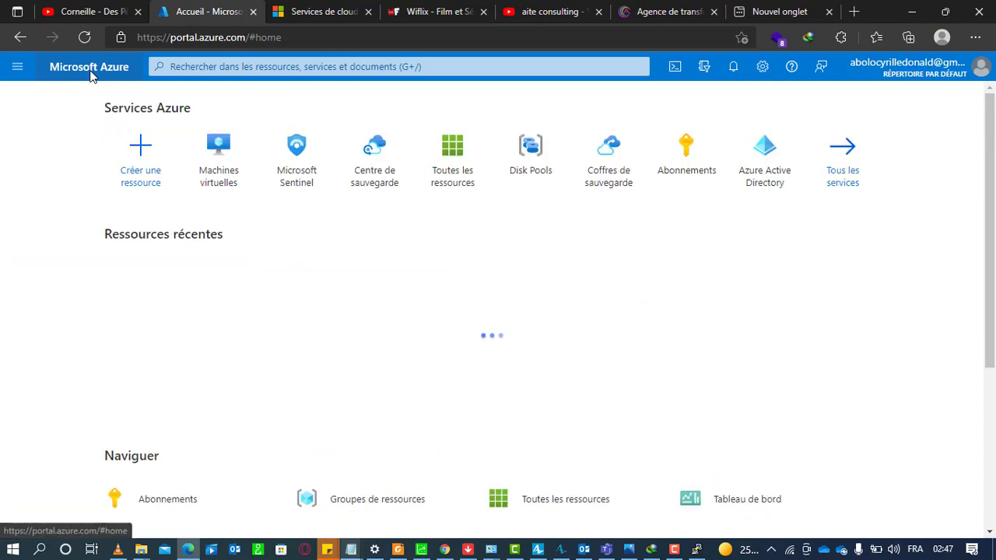
left_click(231, 160)
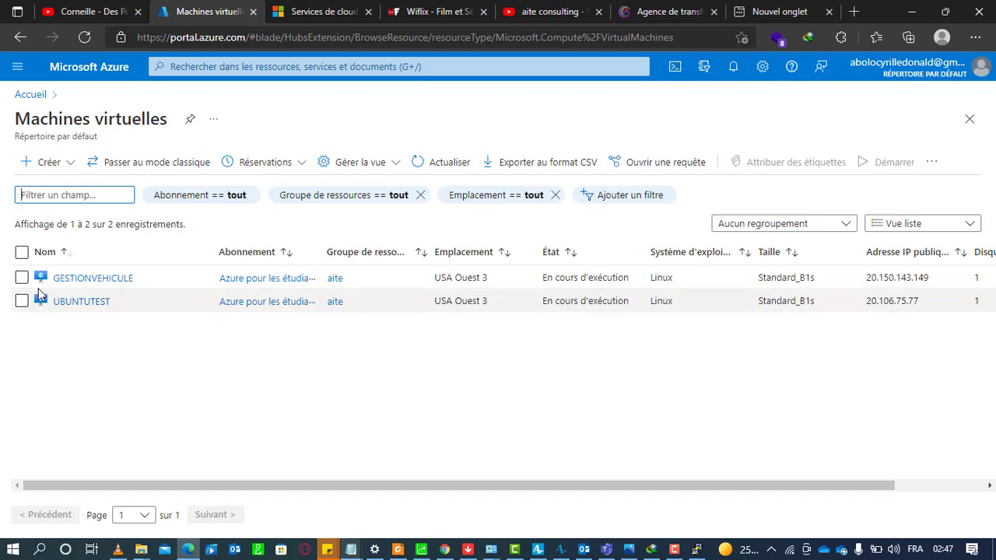
left_click(80, 302)
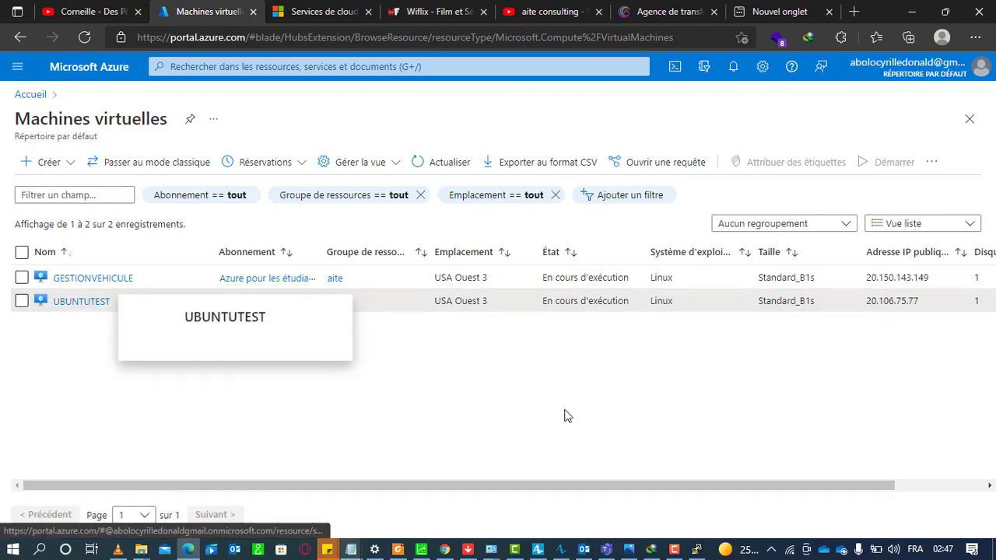
left_click(630, 482)
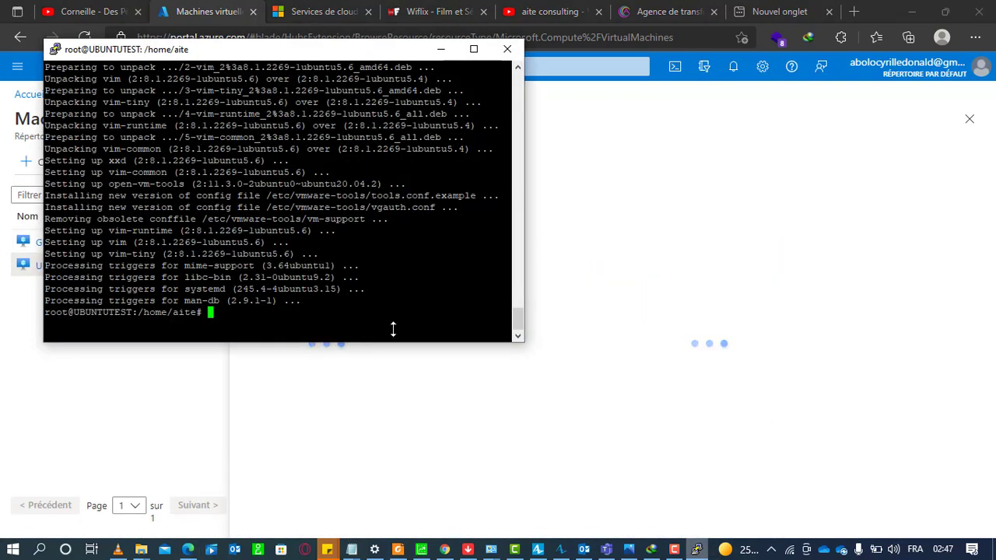
left_click(644, 269)
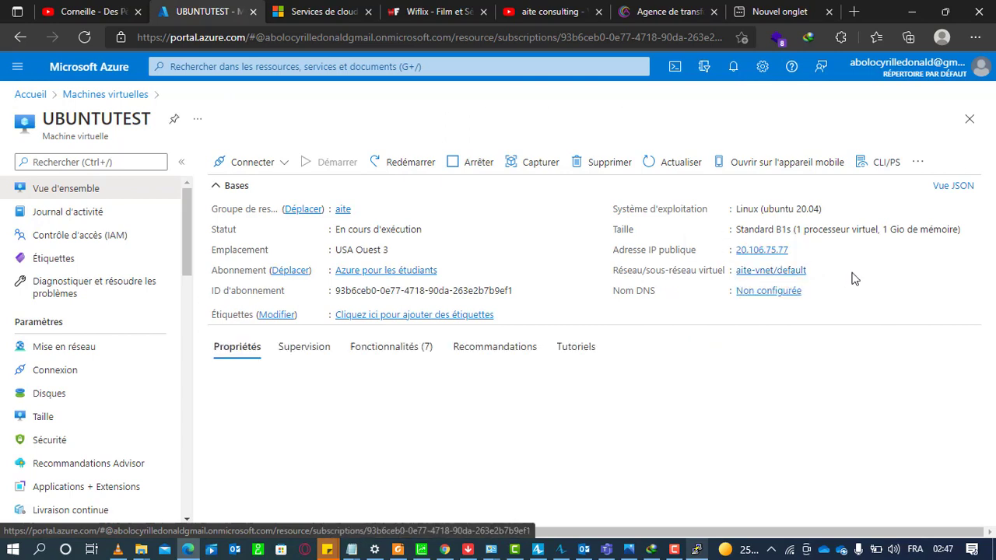
Step: Copy the public IP 20.106.75.77 and load it in a new tab, showing the Apache2 default page
left_click(789, 251)
left_click(357, 8)
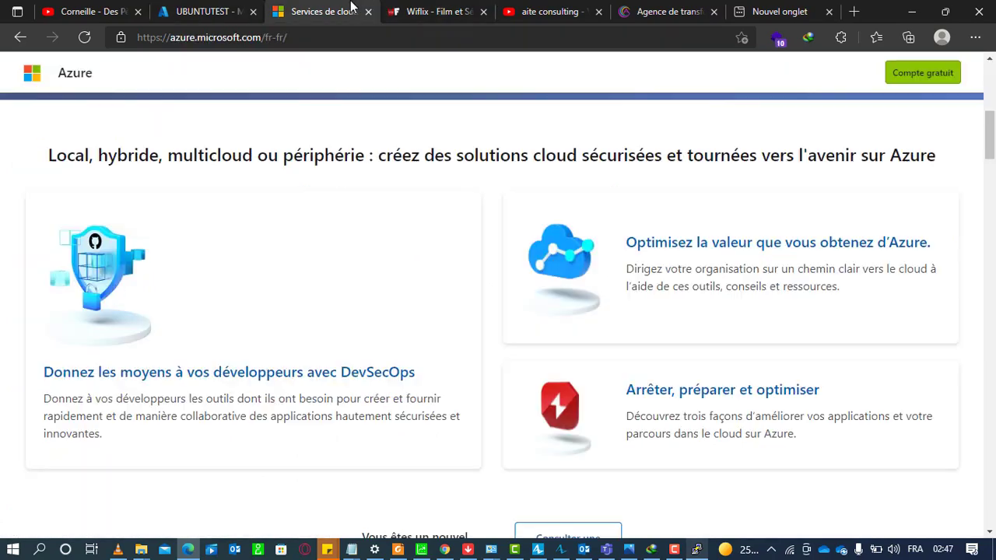
left_click(737, 10)
key("ctrl+v")
key("Return")
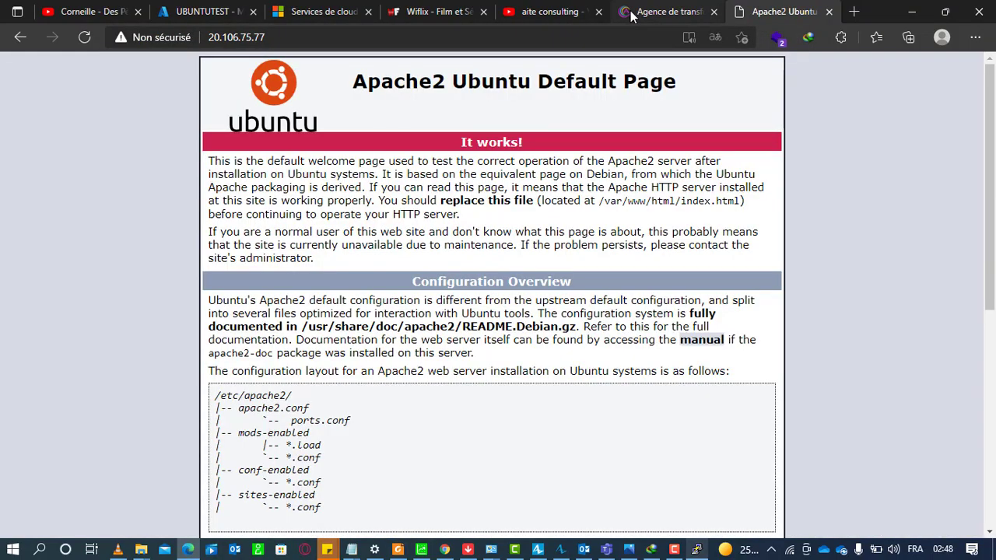
scroll(964, 186, "down", 3)
scroll(965, 187, "up", 2)
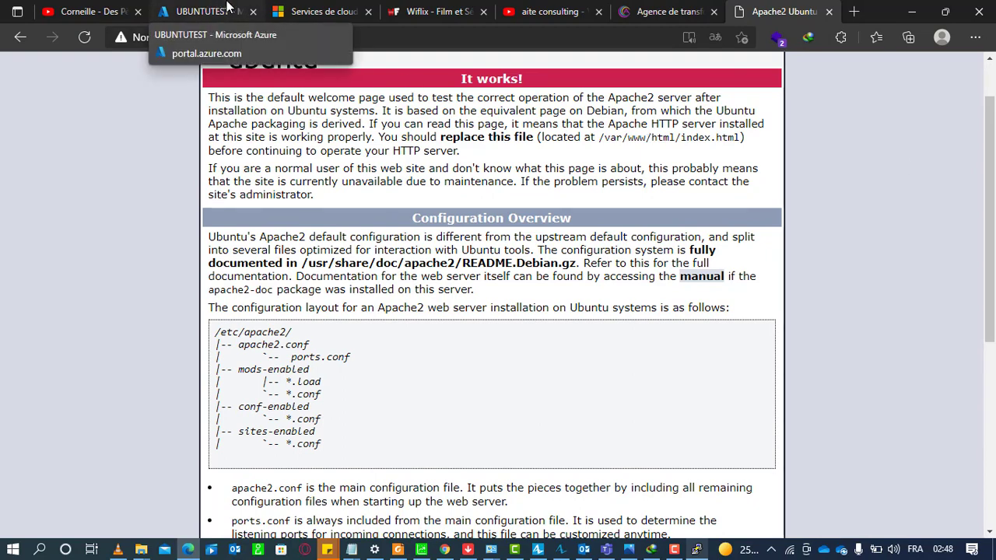
Step: Compare the Apache2 'It works!' page with the UBUNTUTEST portal page, ending on the portal
left_click(227, 6)
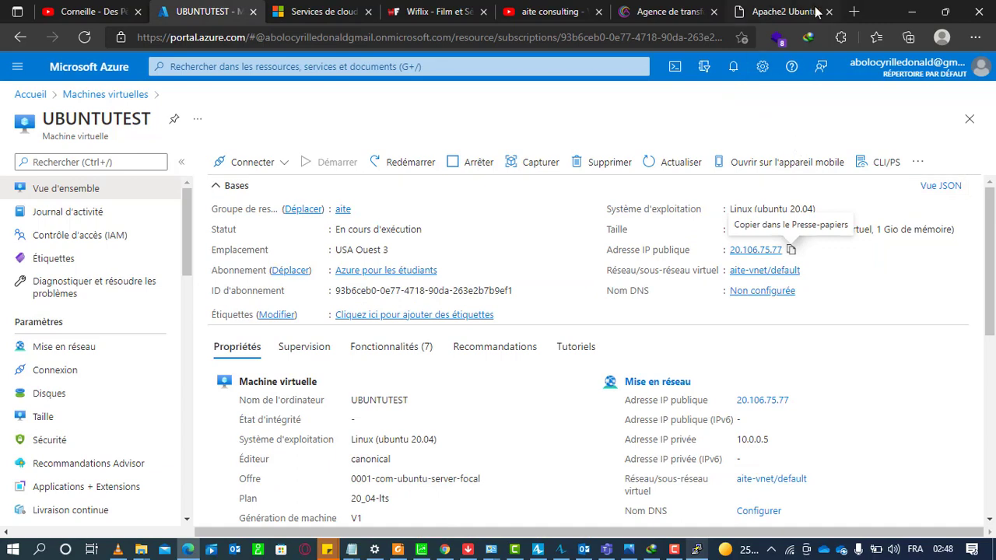
left_click(766, 9)
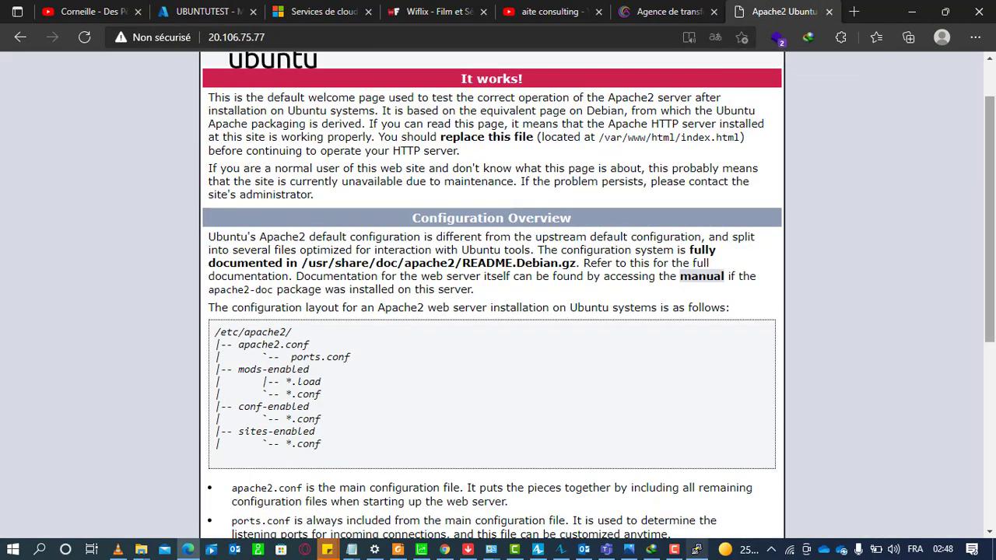
scroll(994, 156, "up", 1)
scroll(994, 155, "up", 1)
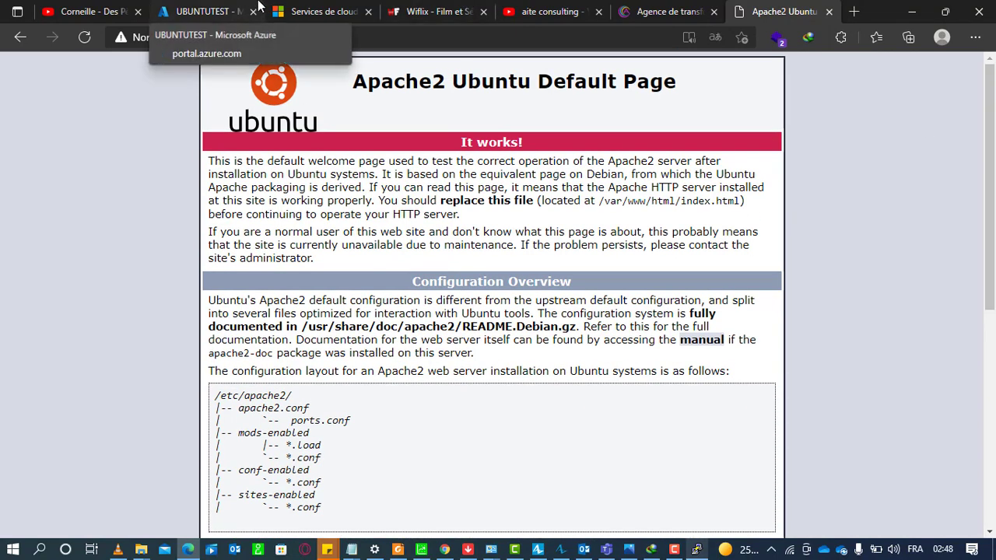
left_click(238, 9)
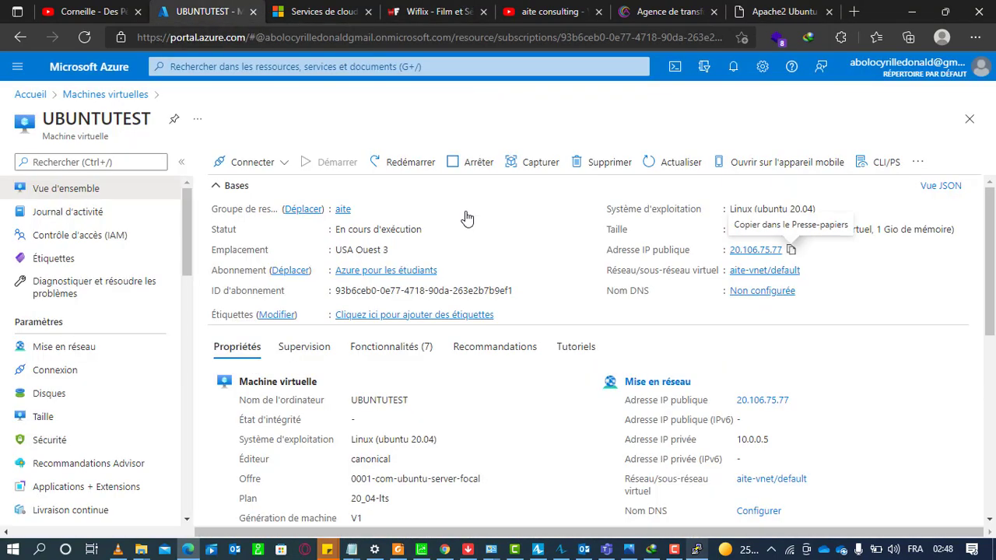